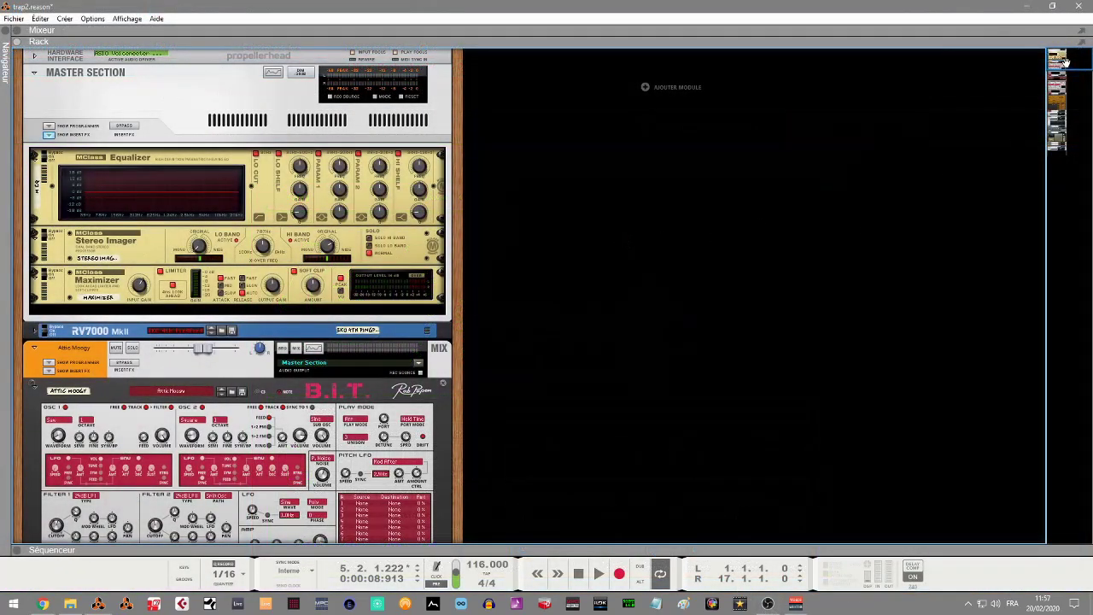
Look through the rack devices from the master section down to the BM-HUSTLE 2 instrument at the end.
{"action": "left_click_drag", "start_coordinate": [1063, 65], "coordinate": [1058, 73]}
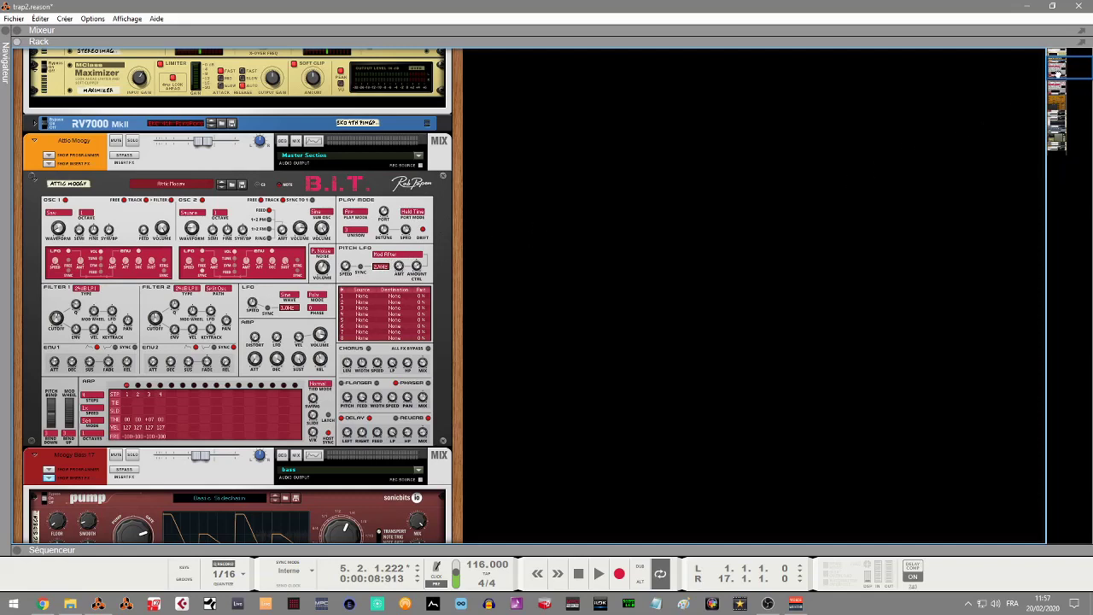
{"action": "scroll", "coordinate": [692, 104], "scroll_direction": "down", "scroll_amount": 3}
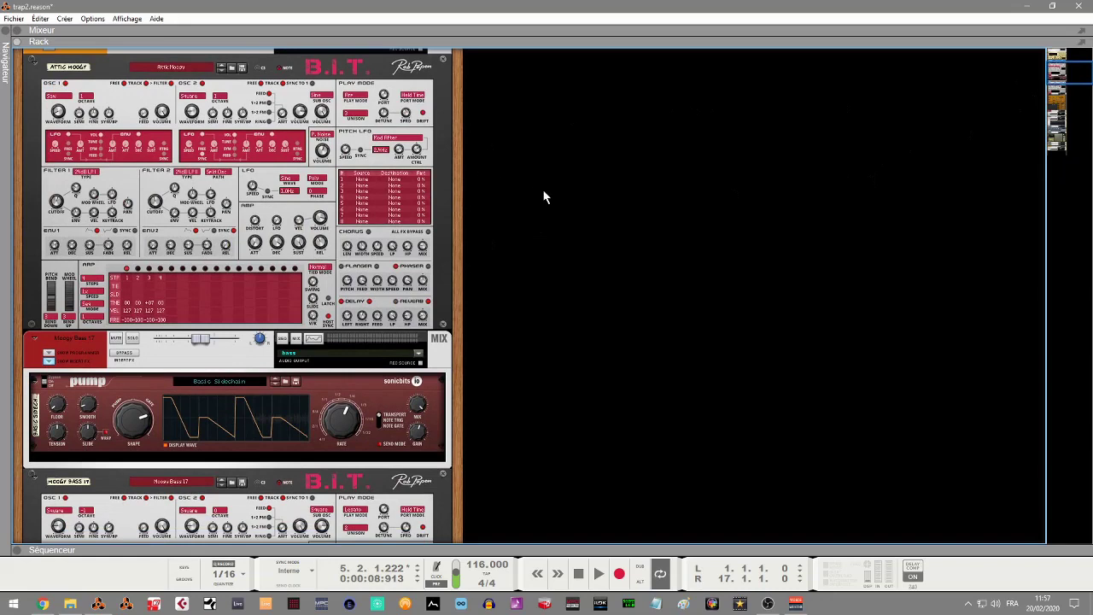
{"action": "left_click_drag", "start_coordinate": [1079, 70], "coordinate": [1082, 83]}
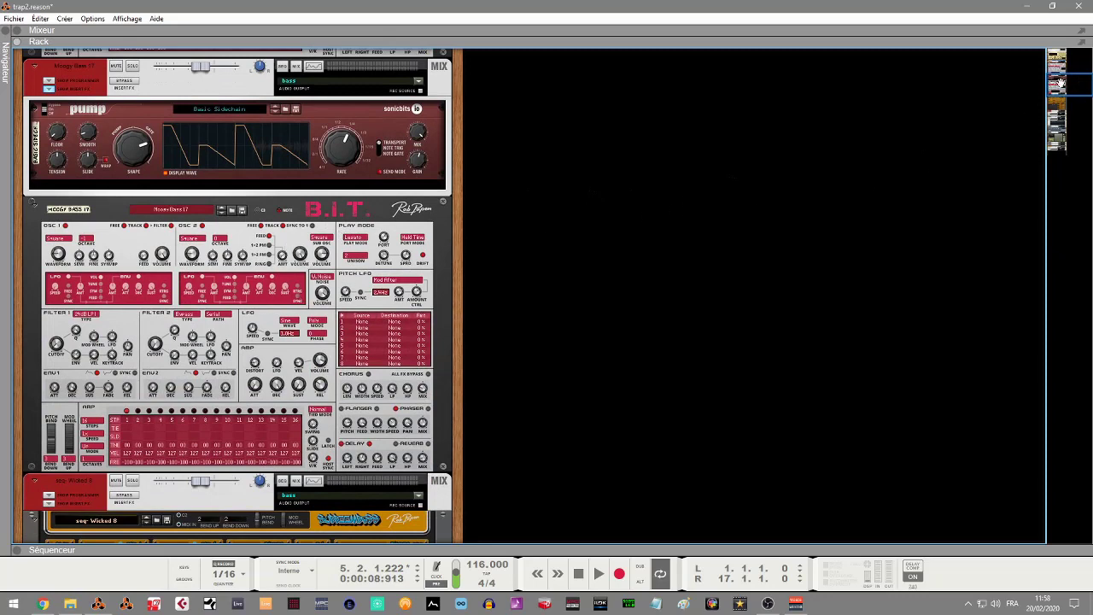
{"action": "left_click_drag", "start_coordinate": [1057, 79], "coordinate": [1055, 97]}
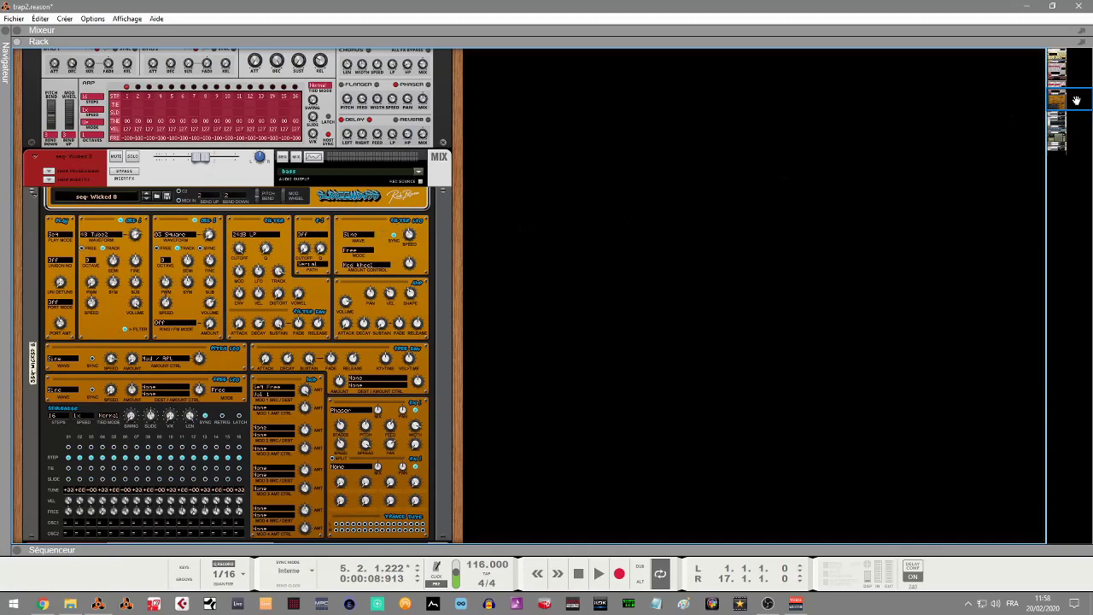
{"action": "left_click_drag", "start_coordinate": [1075, 101], "coordinate": [1078, 121]}
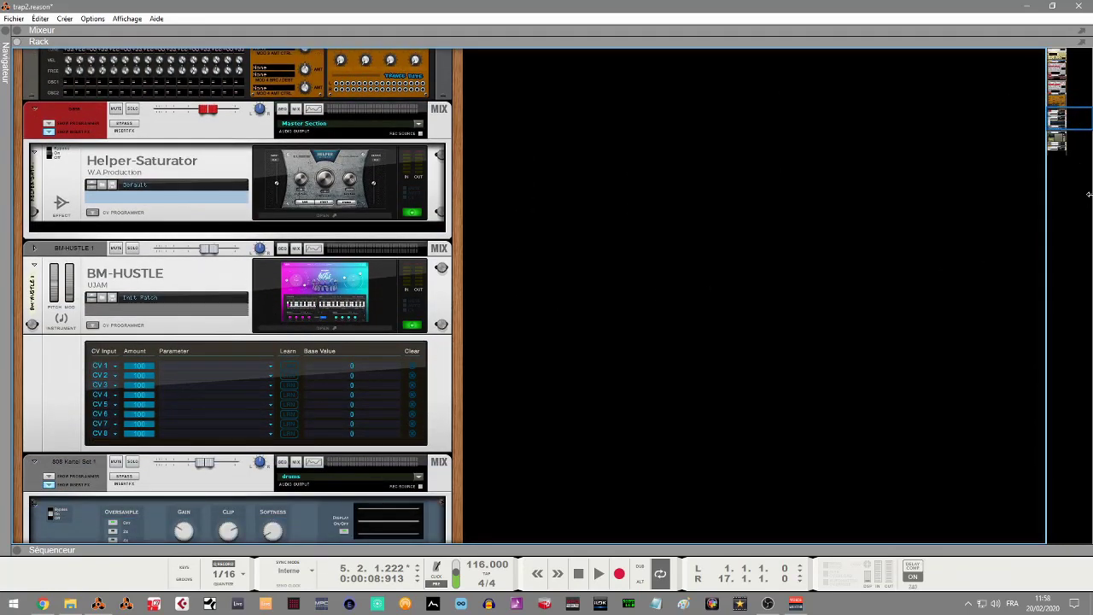
{"action": "left_click_drag", "start_coordinate": [1056, 124], "coordinate": [1058, 141]}
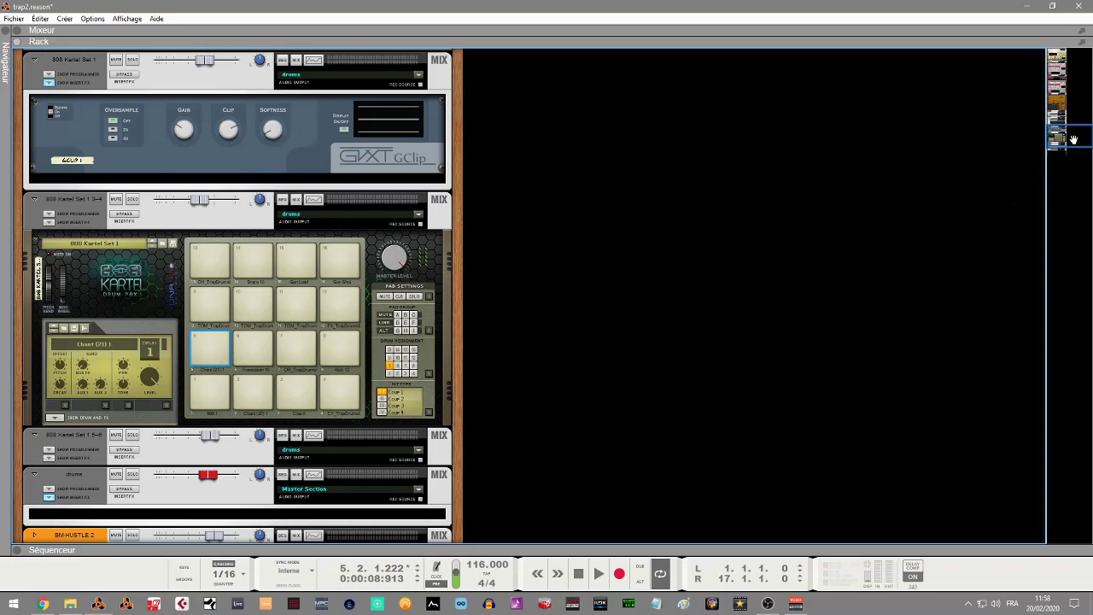
{"action": "left_click_drag", "start_coordinate": [1073, 140], "coordinate": [1064, 190]}
Play the song from its beginning while viewing the mixer channels and the sequencer tracks, and return to the rack.
{"action": "left_click", "coordinate": [579, 574]}
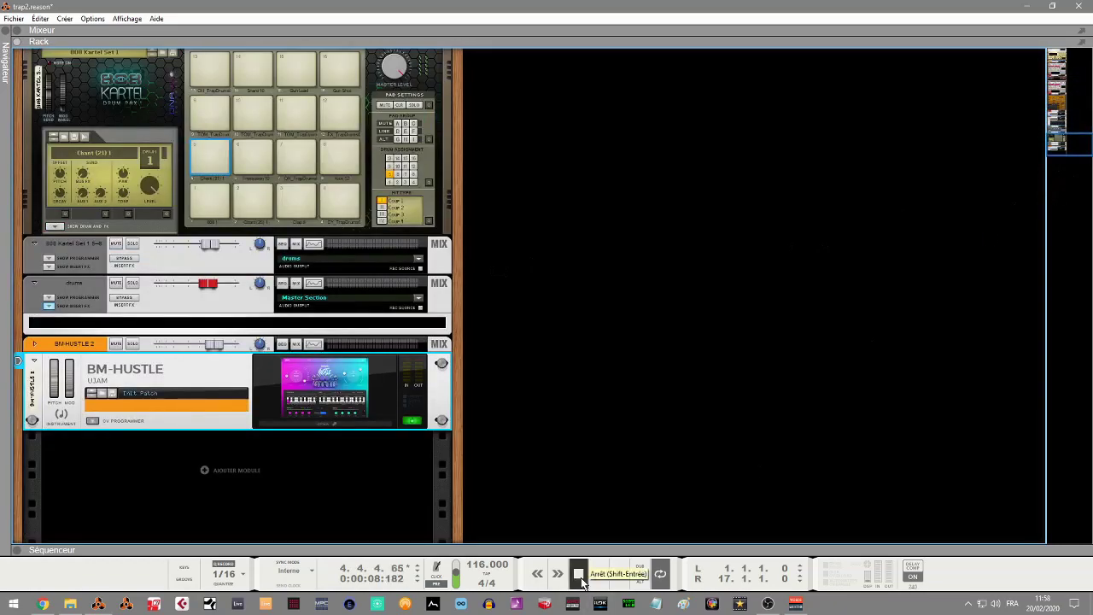
{"action": "left_click", "coordinate": [578, 574]}
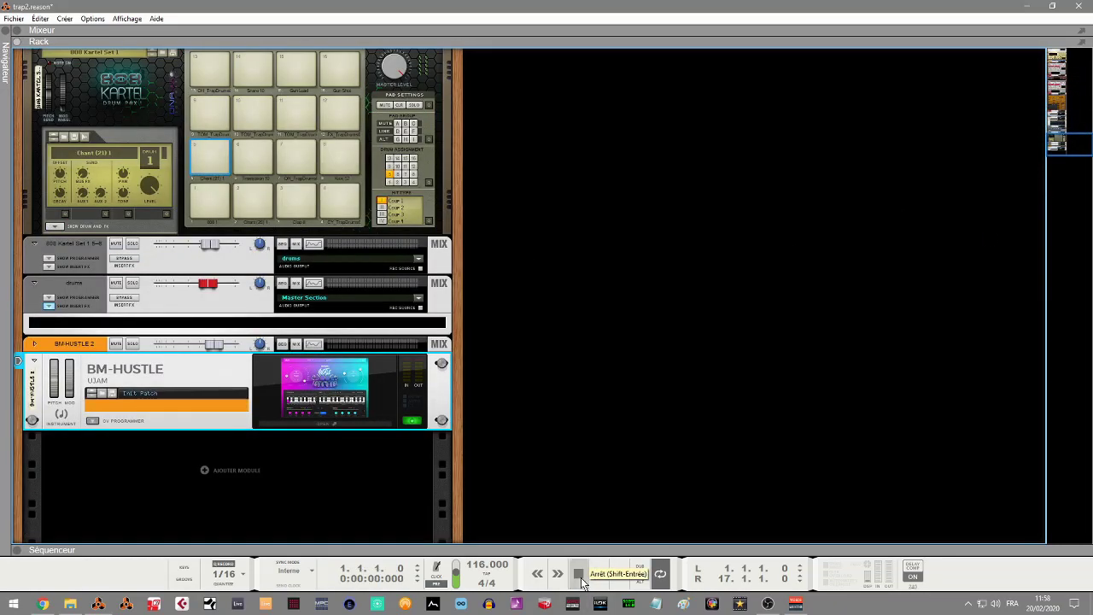
{"action": "key", "text": "space"}
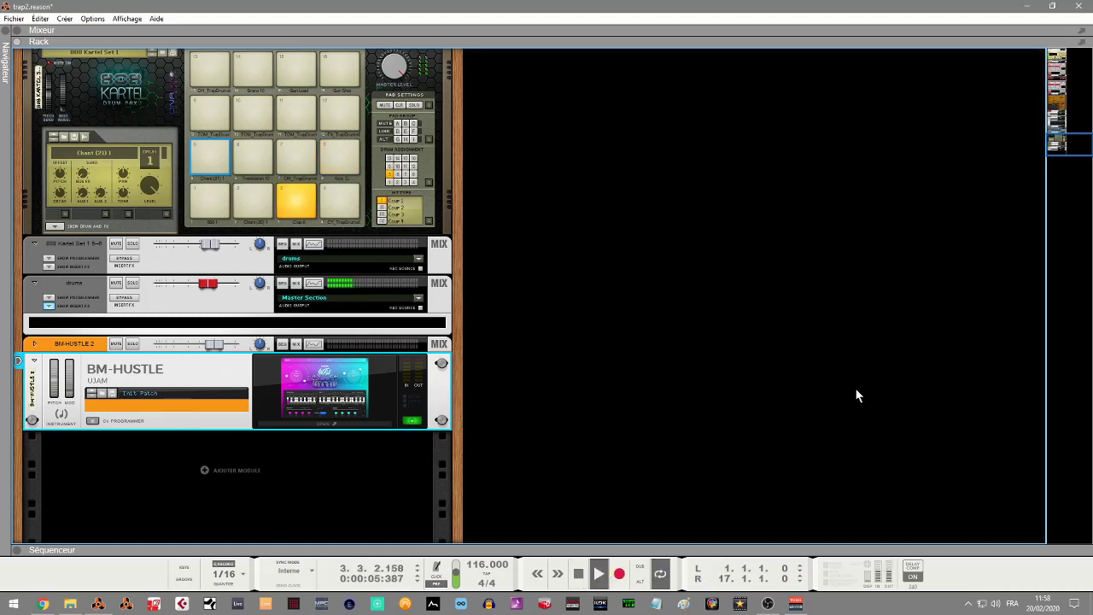
{"action": "key", "text": "F5"}
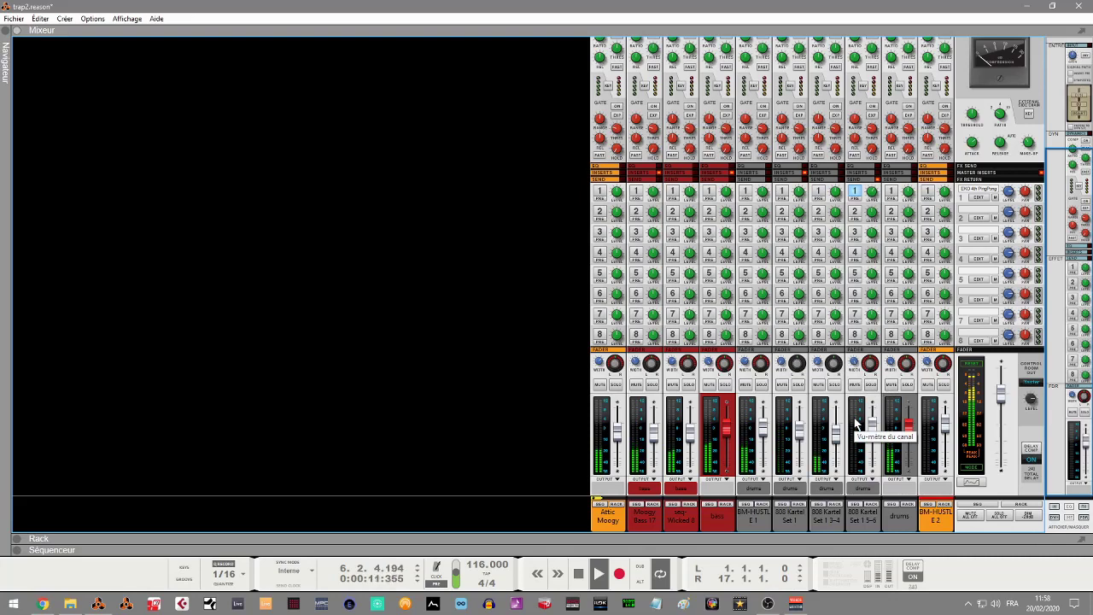
{"action": "key", "text": "F7"}
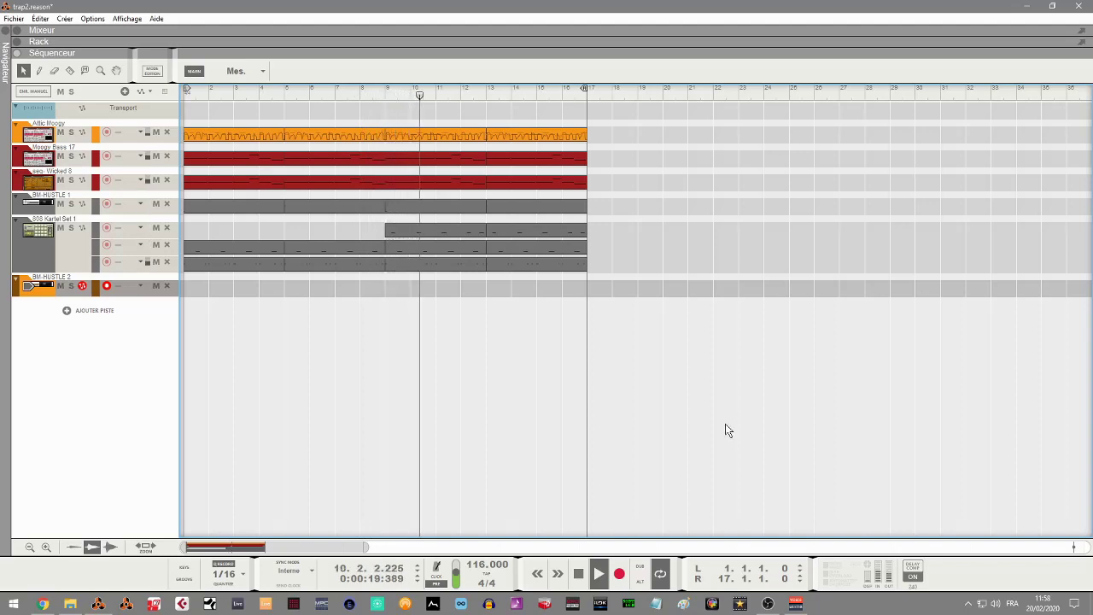
{"action": "key", "text": "F5"}
{"action": "key", "text": "F6"}
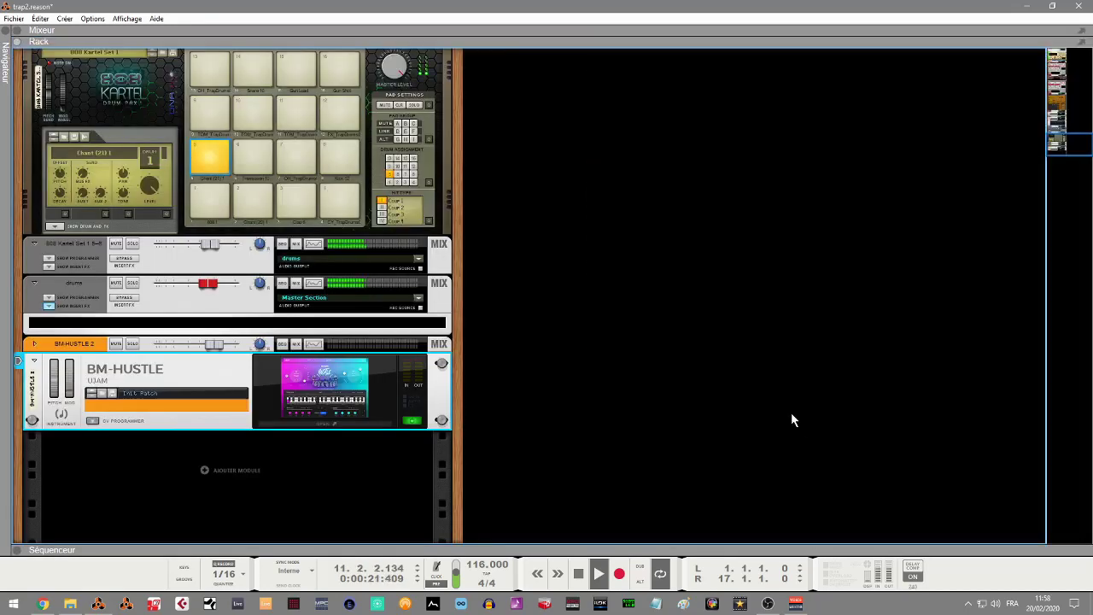
Look at the Helper-Saturator, BM-HUSTLE 1 and GClip devices in the rack during playback, and stop the song.
{"action": "left_click", "coordinate": [1065, 142]}
{"action": "left_click_drag", "start_coordinate": [1065, 143], "coordinate": [1035, 126]}
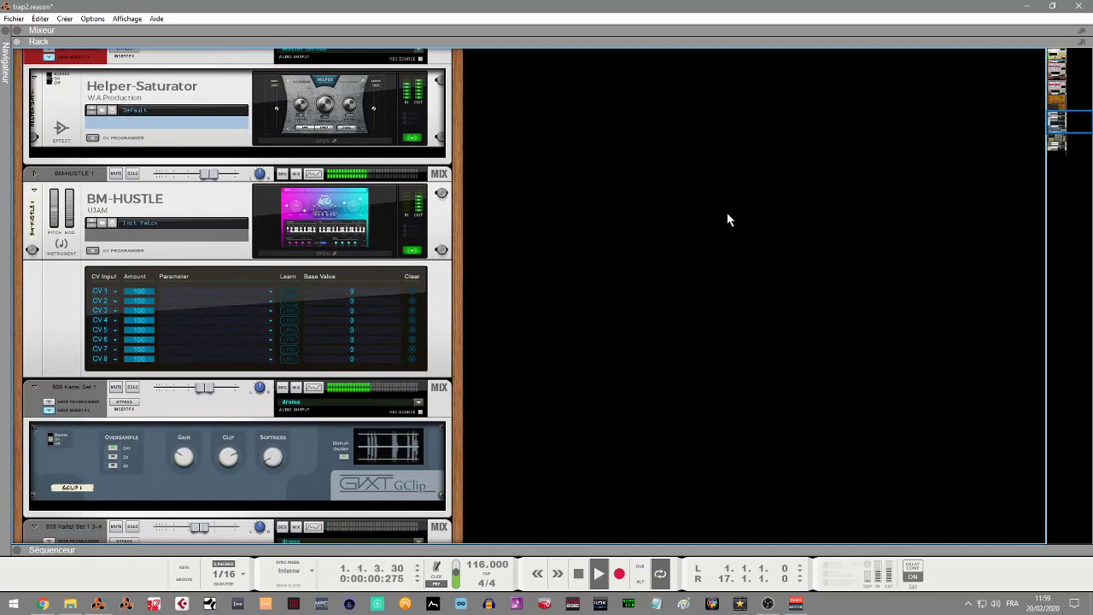
{"action": "key", "text": "space"}
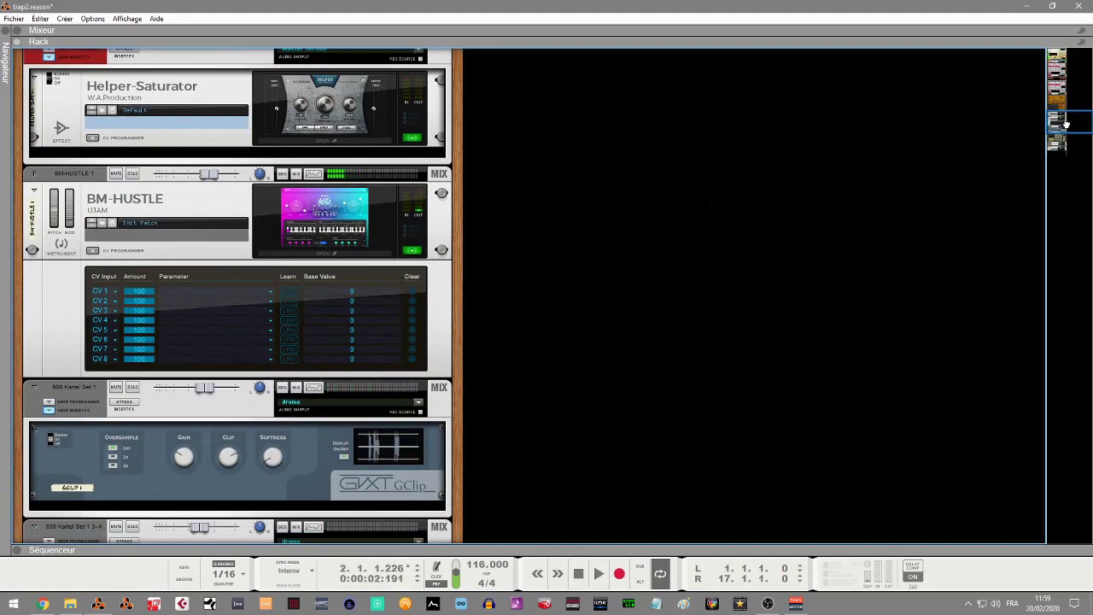
Open the plugin interface of BM-HUSTLE 2 and view its factory 3.0 presets and its list of kits.
{"action": "left_click_drag", "start_coordinate": [1060, 125], "coordinate": [1059, 154]}
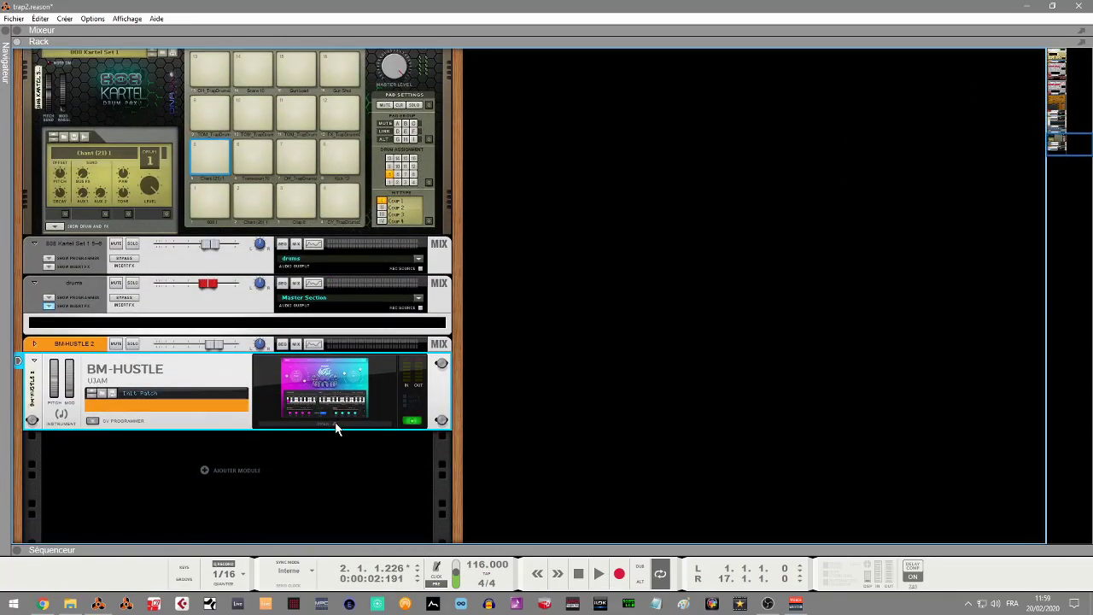
{"action": "left_click", "coordinate": [335, 422]}
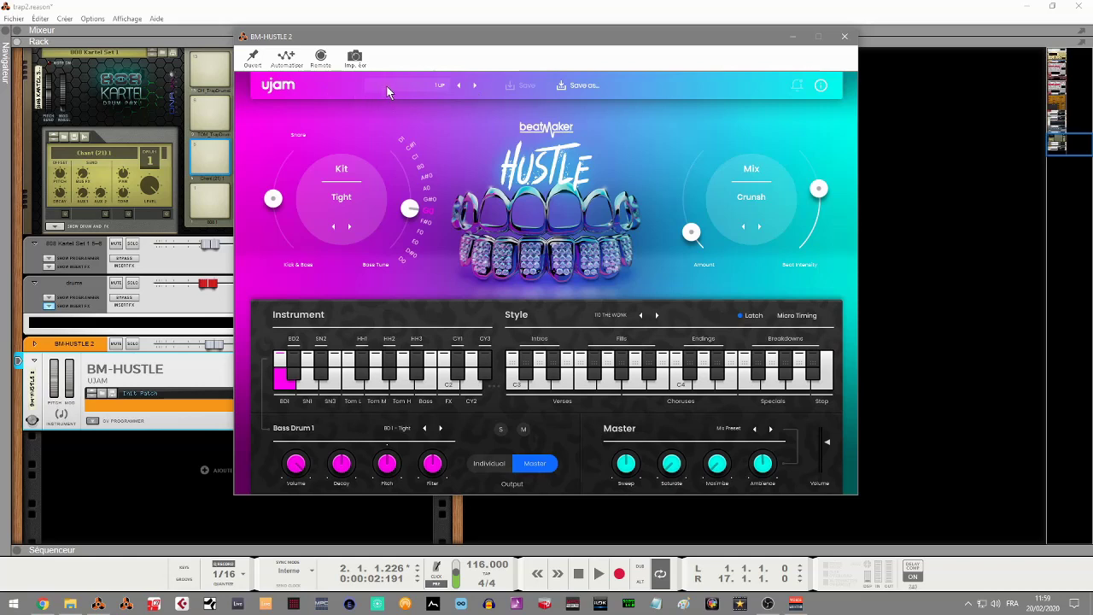
{"action": "left_click", "coordinate": [387, 92]}
{"action": "mouse_move", "coordinate": [451, 99]}
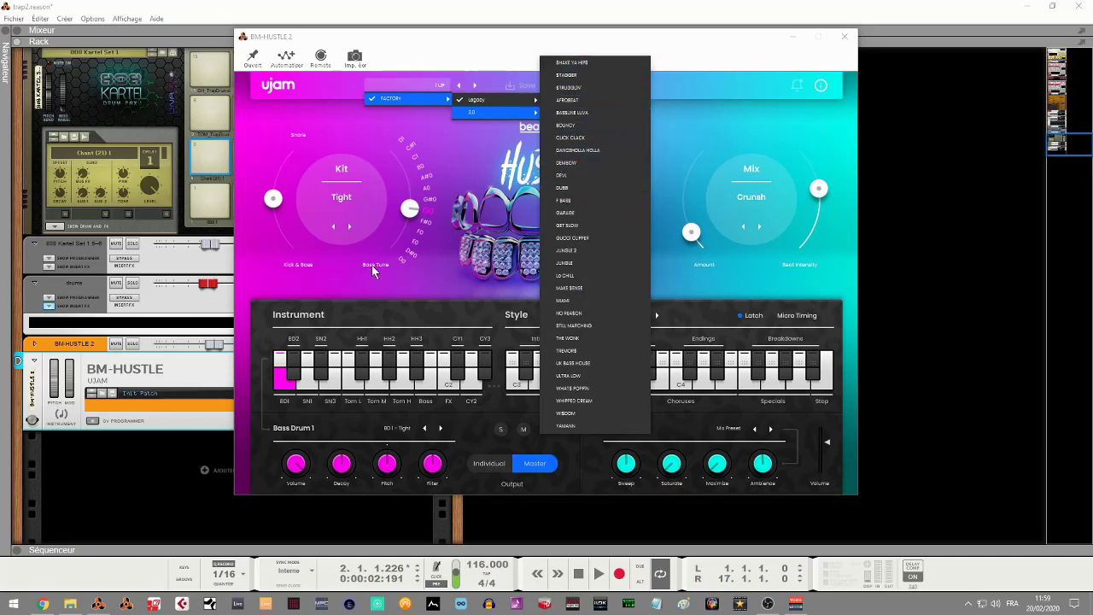
{"action": "left_click", "coordinate": [344, 210]}
{"action": "left_click", "coordinate": [342, 203]}
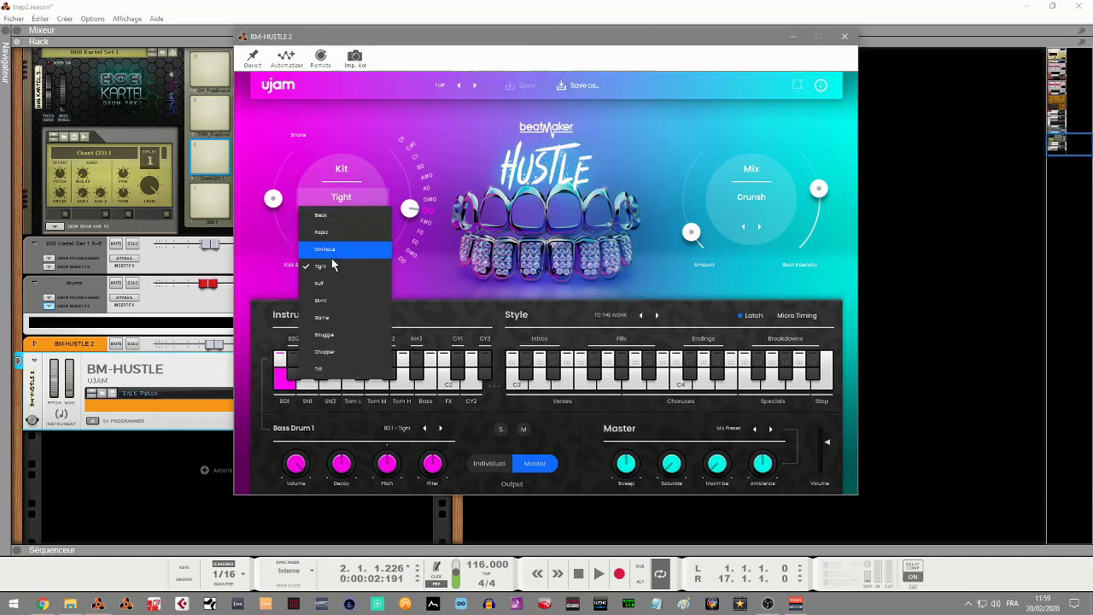
{"action": "left_click", "coordinate": [355, 164]}
Try the Kit balance slider towards Kick & Bass and Snare, restore its middle position, and view the list of Mix presets.
{"action": "left_click_drag", "start_coordinate": [273, 199], "coordinate": [291, 218]}
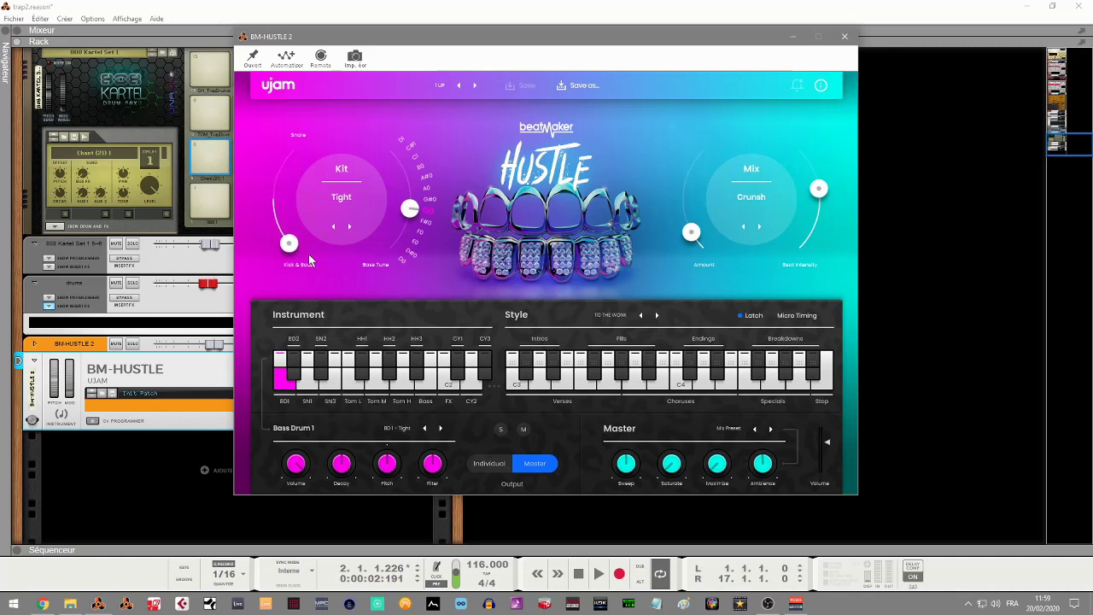
{"action": "left_click_drag", "start_coordinate": [309, 259], "coordinate": [297, 127]}
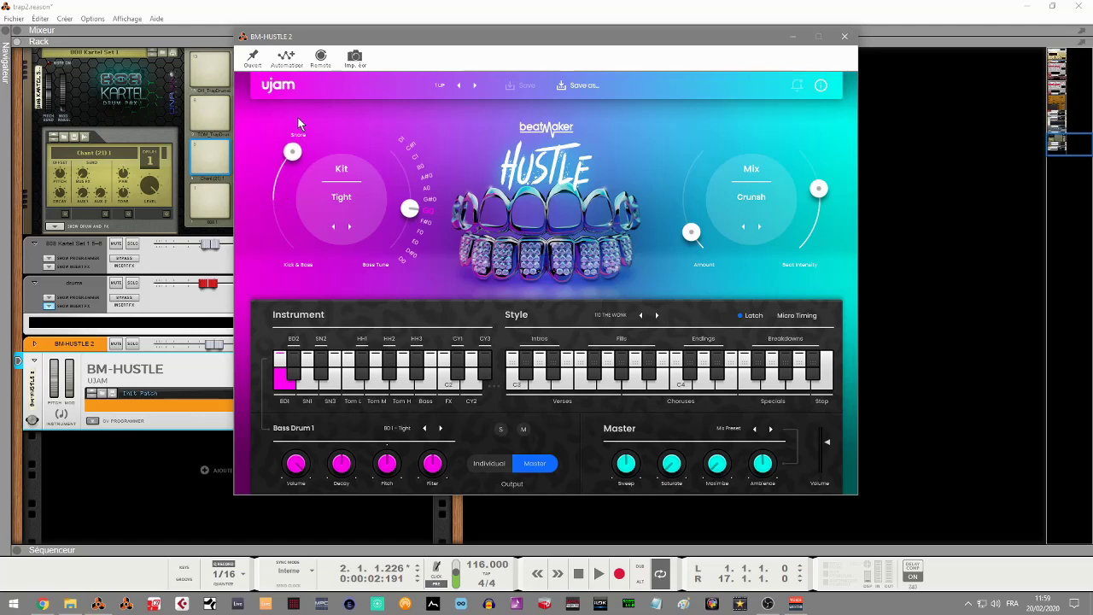
{"action": "left_click_drag", "start_coordinate": [298, 118], "coordinate": [401, 171]}
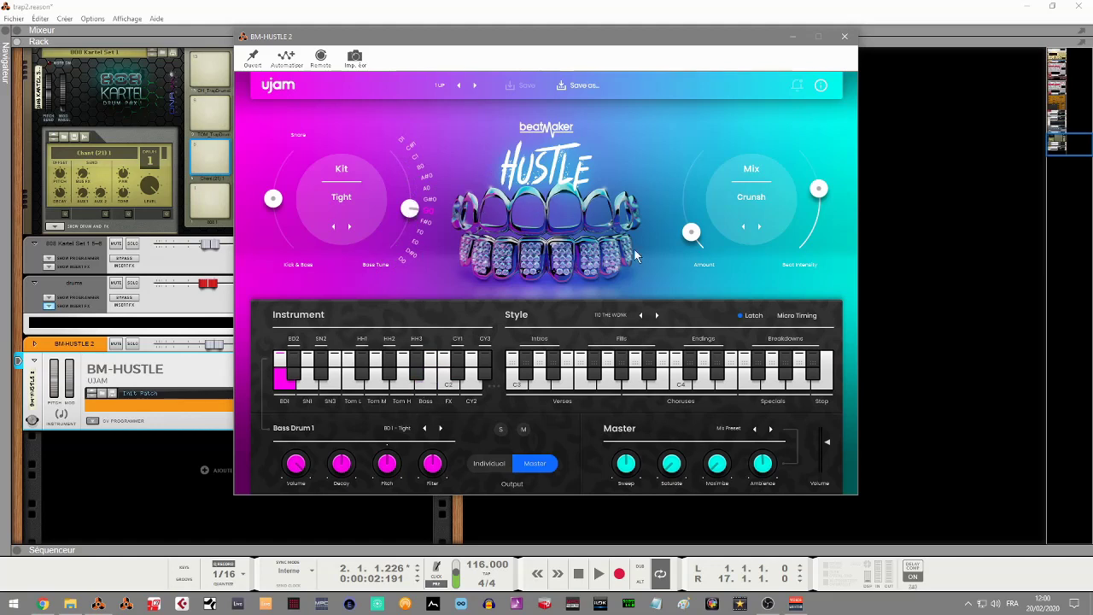
{"action": "left_click", "coordinate": [753, 197]}
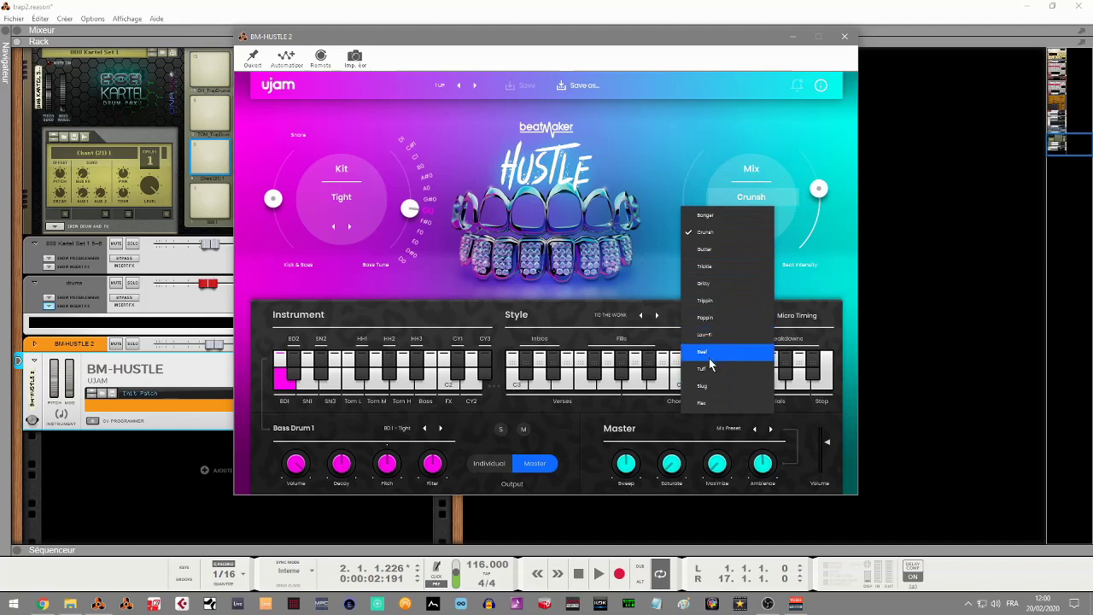
{"action": "left_click", "coordinate": [760, 172]}
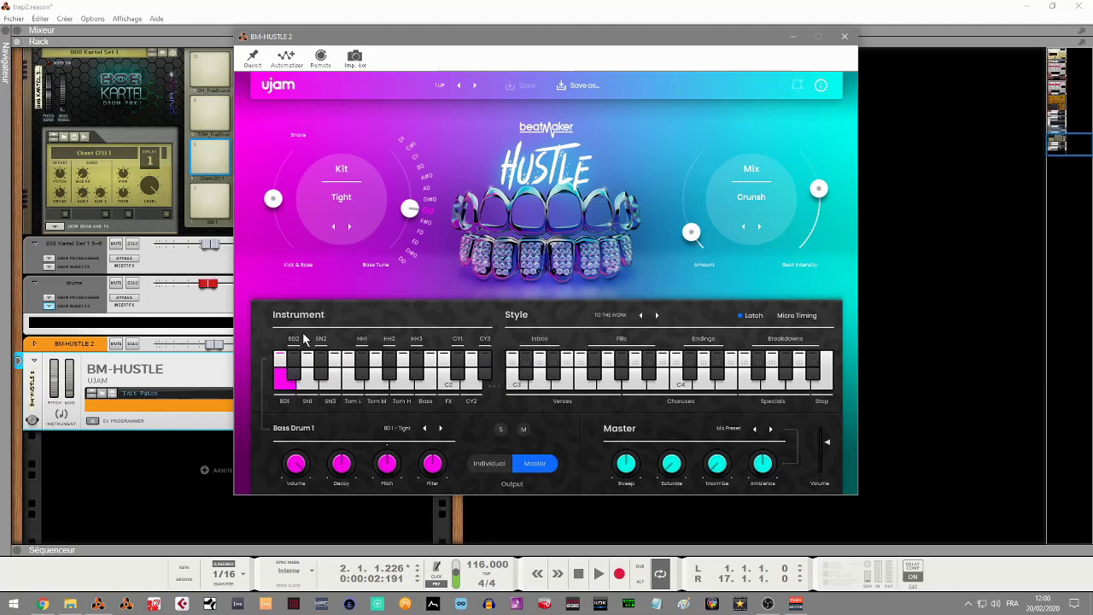
Audition the kit's bass drums, Snare 1, Tom Low, Tom High, Bass, FX, Cymbal 1 and Cymbal 2 sounds.
{"action": "left_click", "coordinate": [284, 390]}
{"action": "left_click", "coordinate": [281, 379]}
{"action": "left_click", "coordinate": [294, 375]}
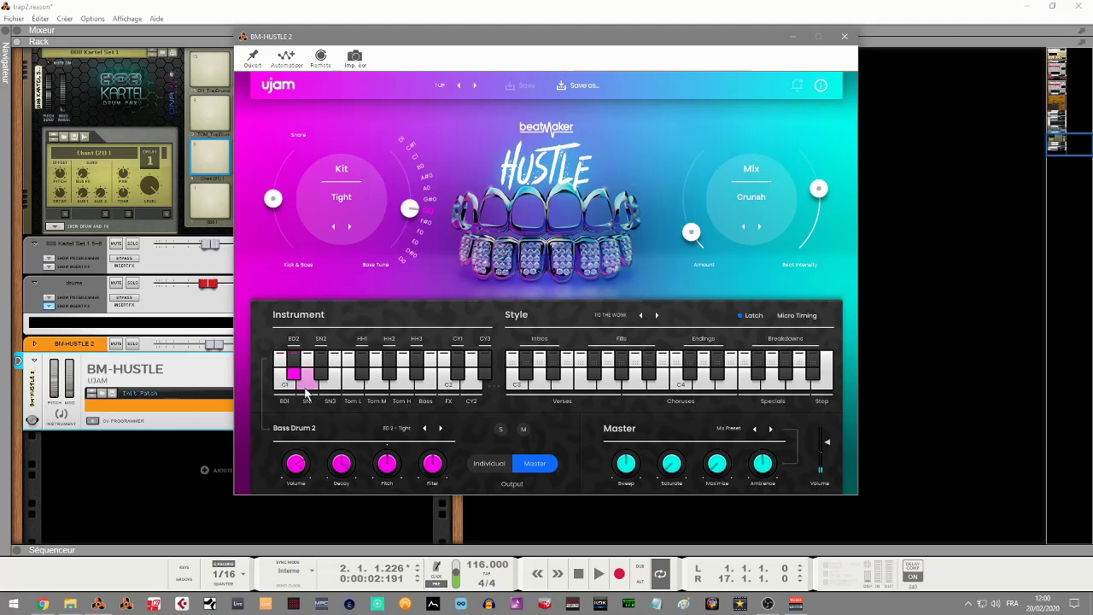
{"action": "left_click", "coordinate": [307, 386]}
{"action": "left_click", "coordinate": [354, 384]}
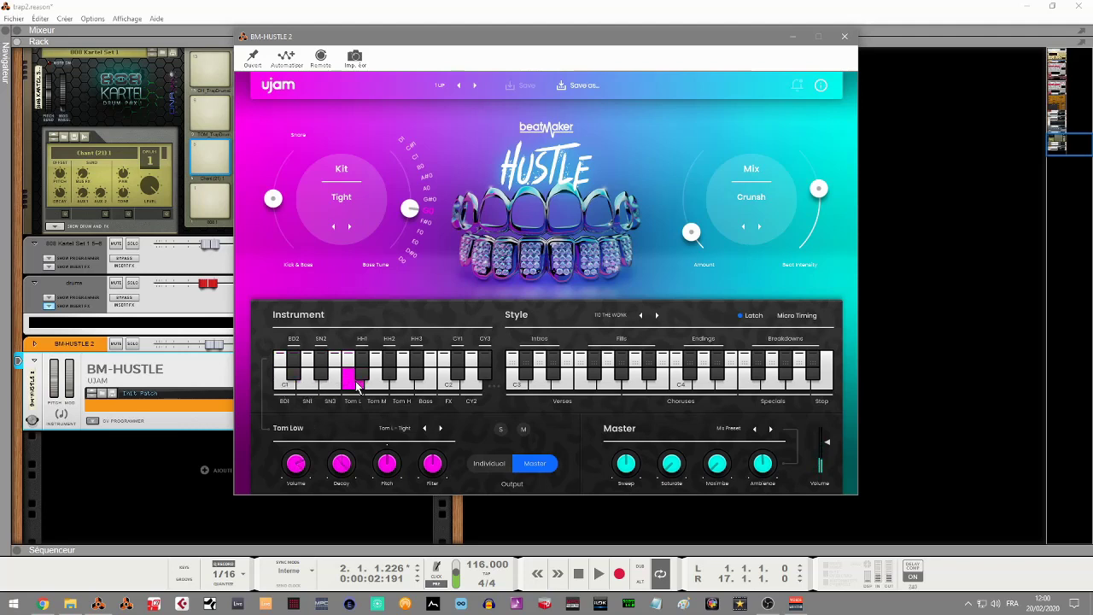
{"action": "left_click", "coordinate": [401, 391]}
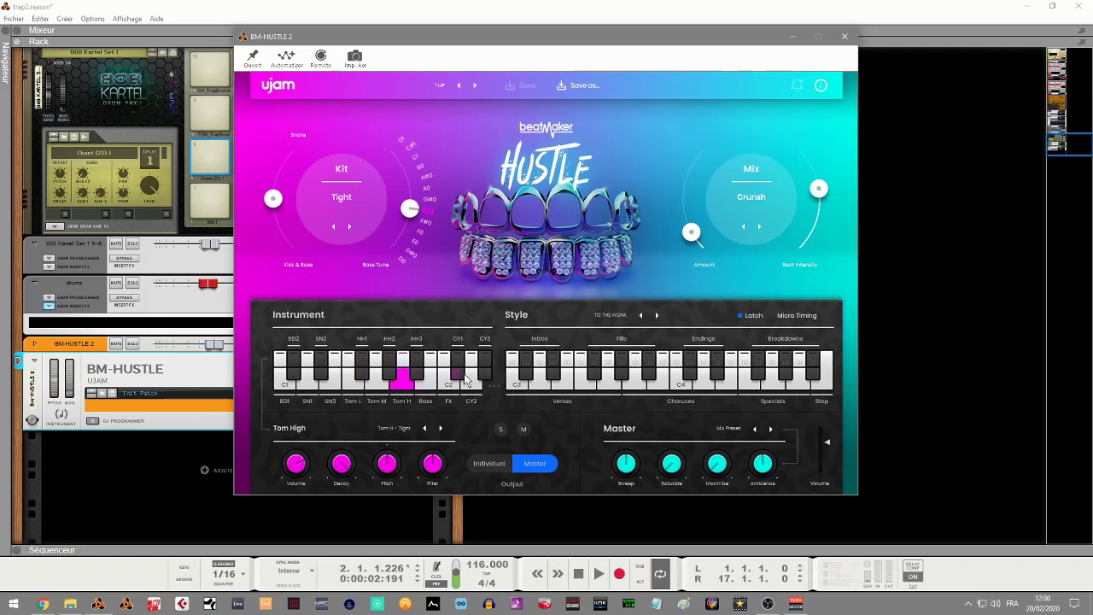
{"action": "left_click", "coordinate": [426, 383]}
{"action": "left_click", "coordinate": [451, 384]}
{"action": "left_click", "coordinate": [458, 374]}
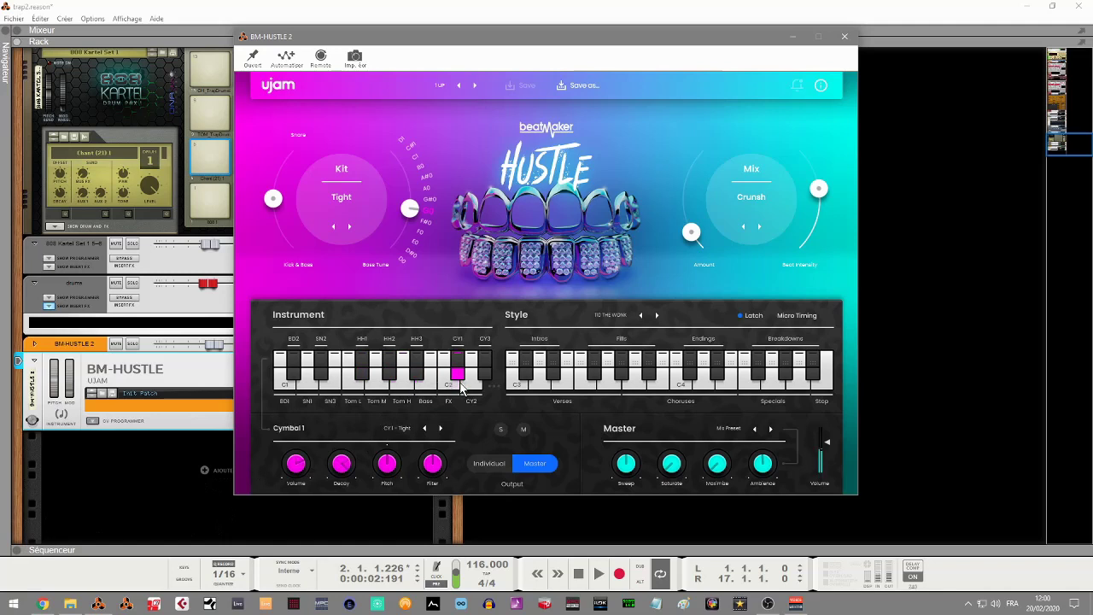
{"action": "left_click", "coordinate": [471, 383]}
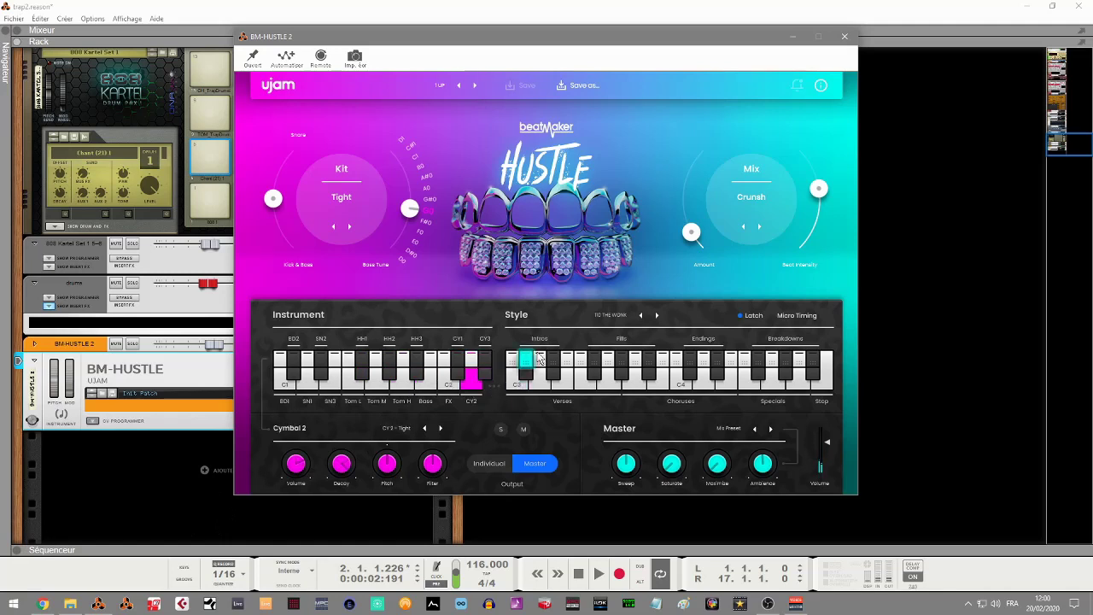
View the alternative sounds for Bass Drum 1, and audition Snare 1, Snare 2 and HiHat 1.
{"action": "left_click", "coordinate": [286, 389]}
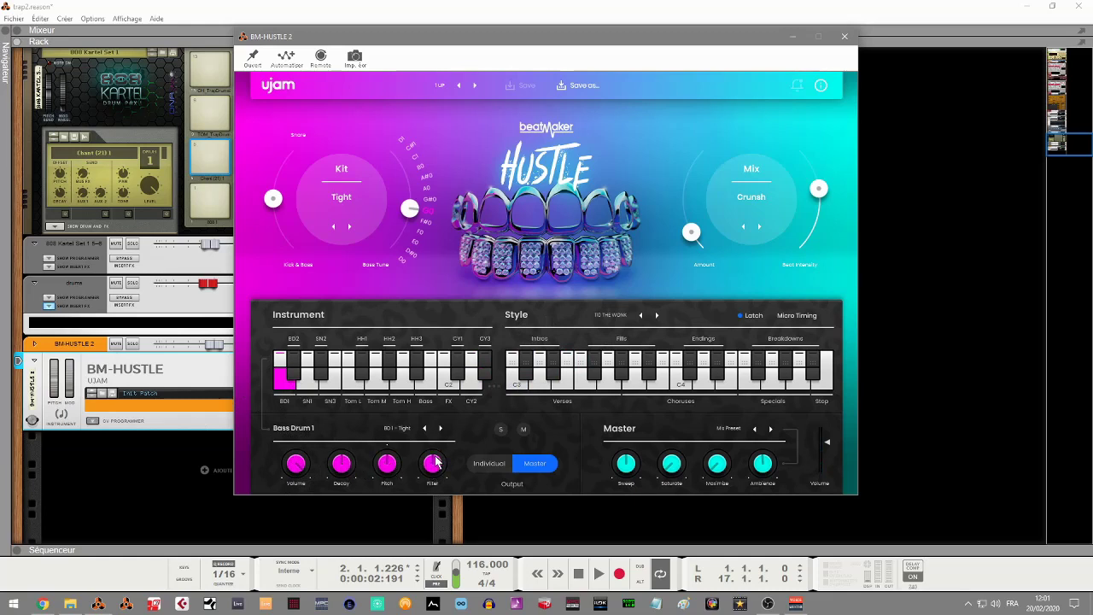
{"action": "left_click", "coordinate": [395, 430]}
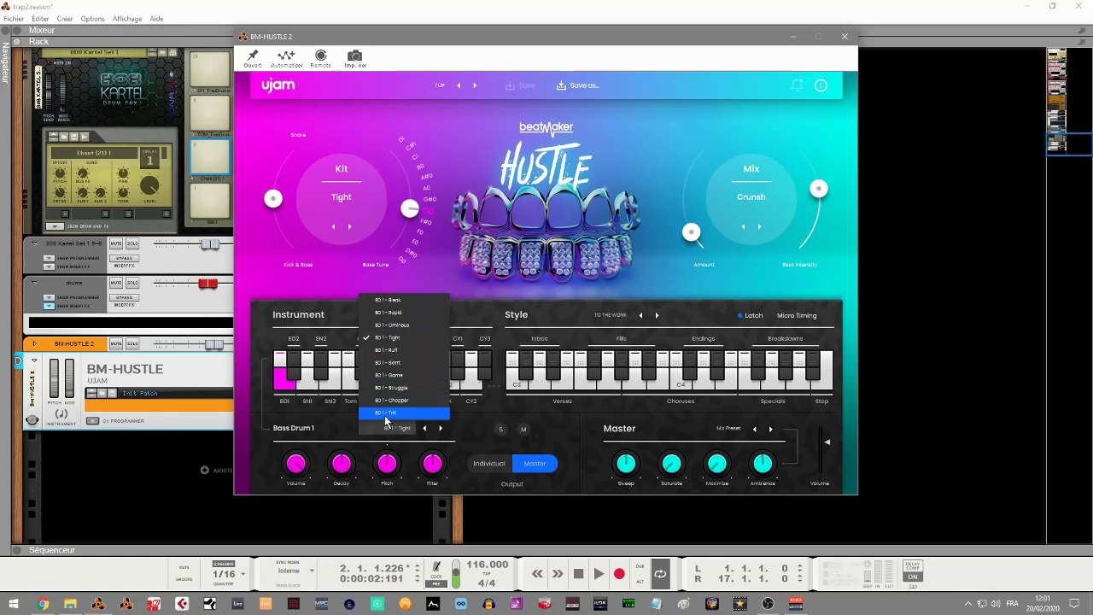
{"action": "left_click", "coordinate": [321, 419]}
{"action": "left_click", "coordinate": [306, 378]}
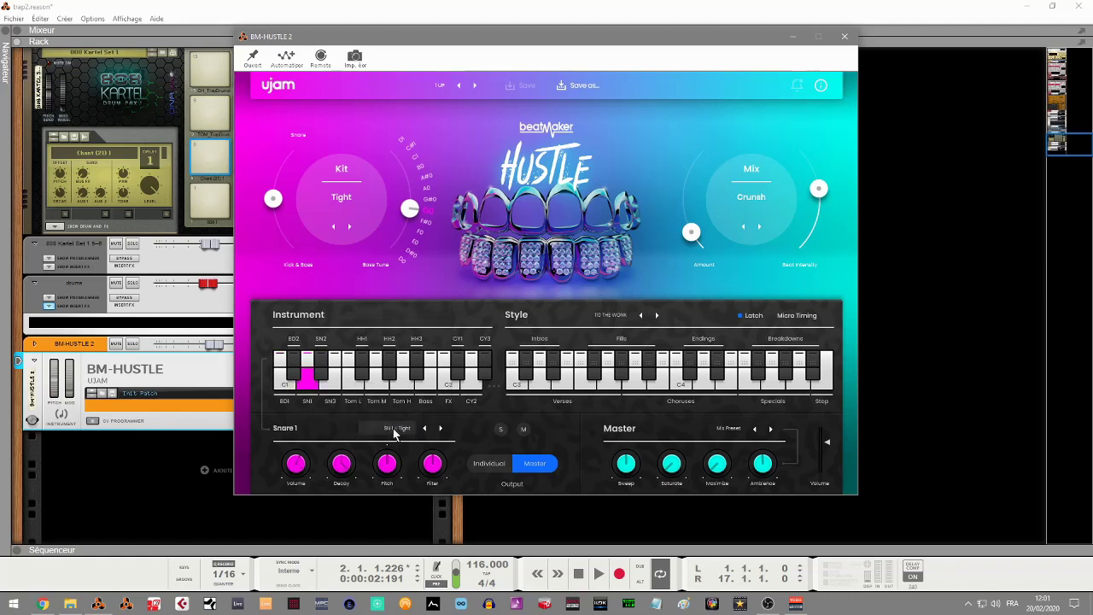
{"action": "left_click", "coordinate": [320, 369]}
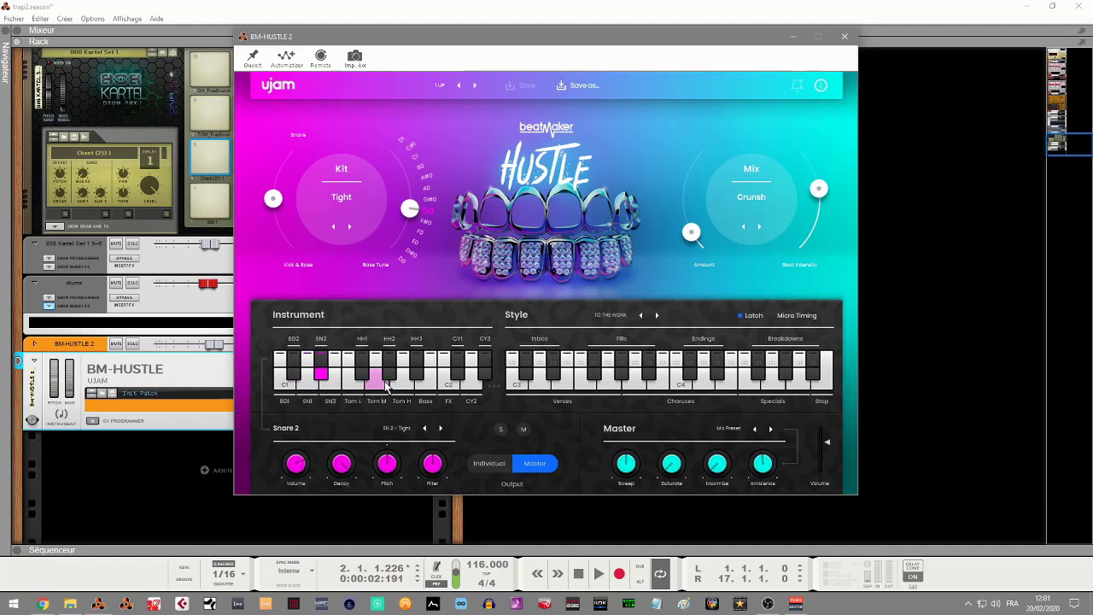
{"action": "left_click", "coordinate": [361, 372]}
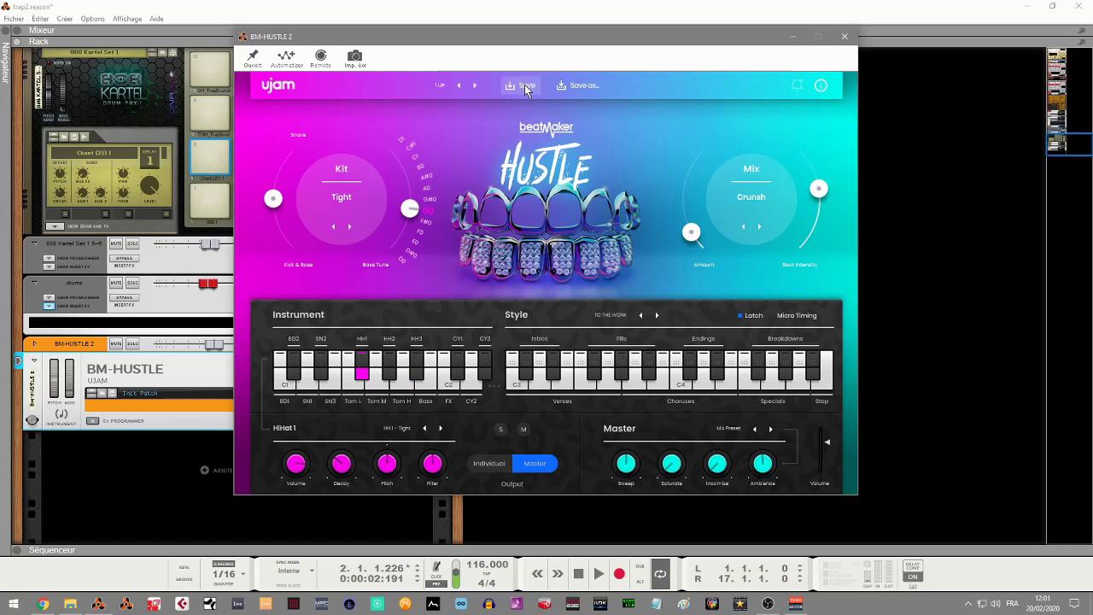
Move the BM-HUSTLE 2 plugin window aside to uncover more of its rack device.
{"action": "left_click", "coordinate": [525, 87]}
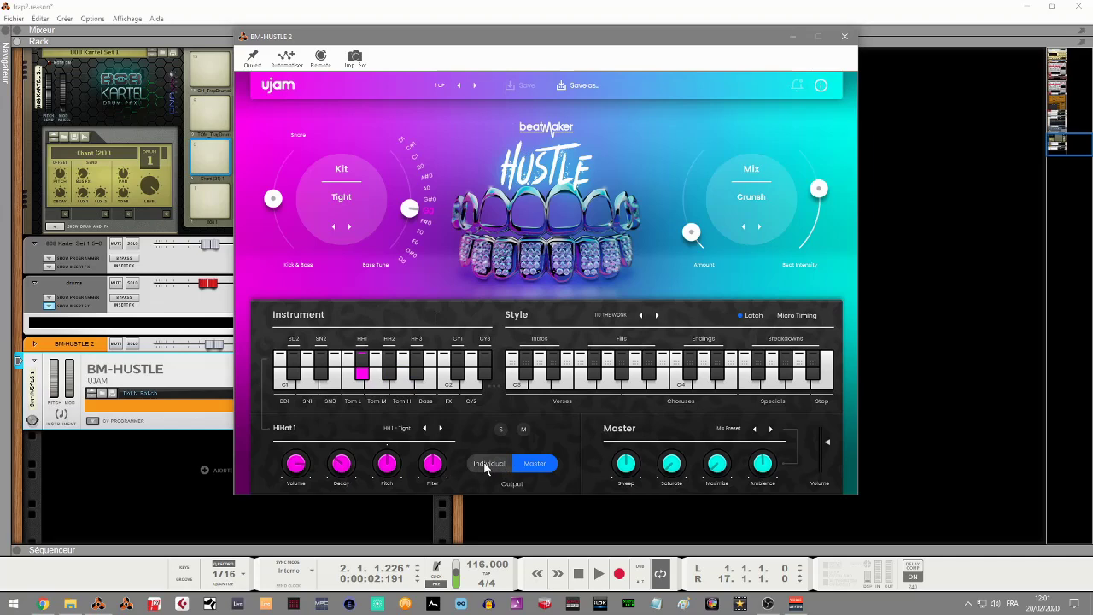
{"action": "left_click_drag", "start_coordinate": [618, 30], "coordinate": [788, 33]}
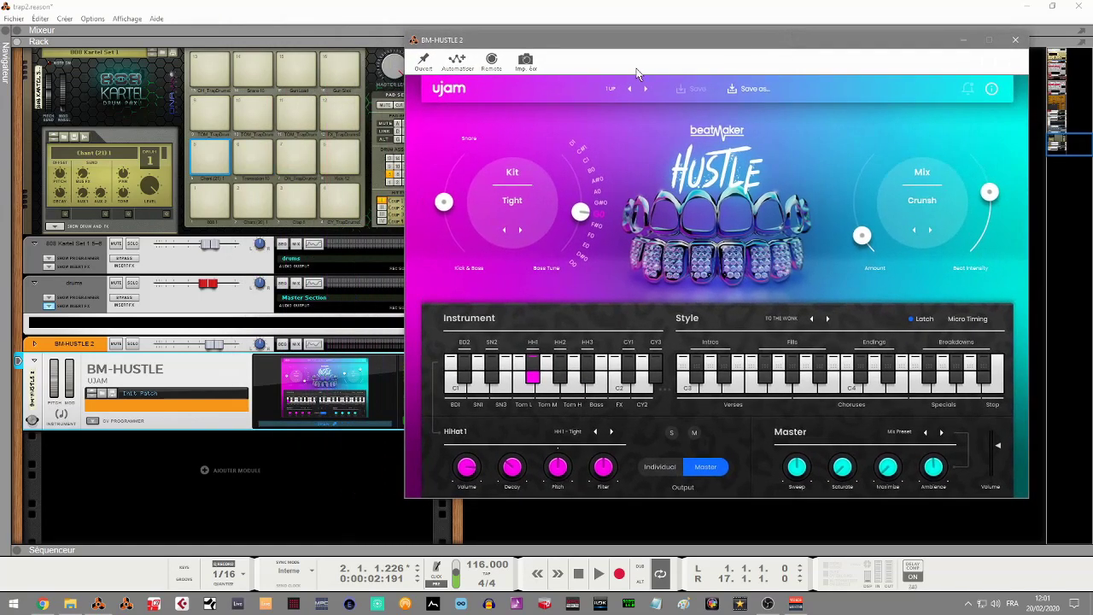
Expand the BM-HUSTLE device's CV programmer, and view the CV and audio connections on the rear of the rack.
{"action": "left_click", "coordinate": [92, 421]}
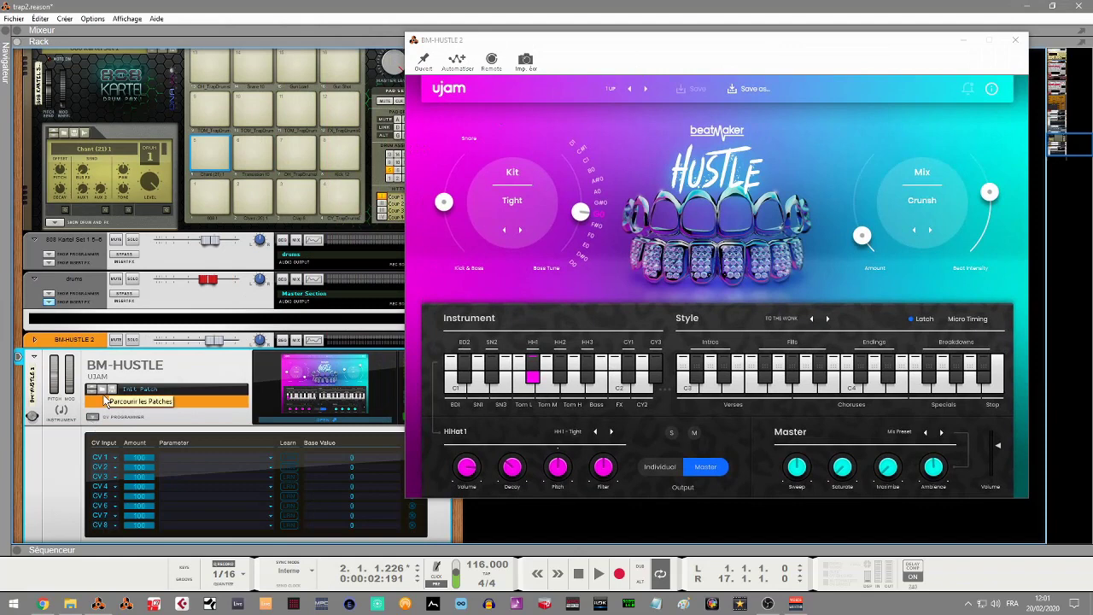
{"action": "left_click", "coordinate": [103, 390]}
{"action": "key", "text": "Tab"}
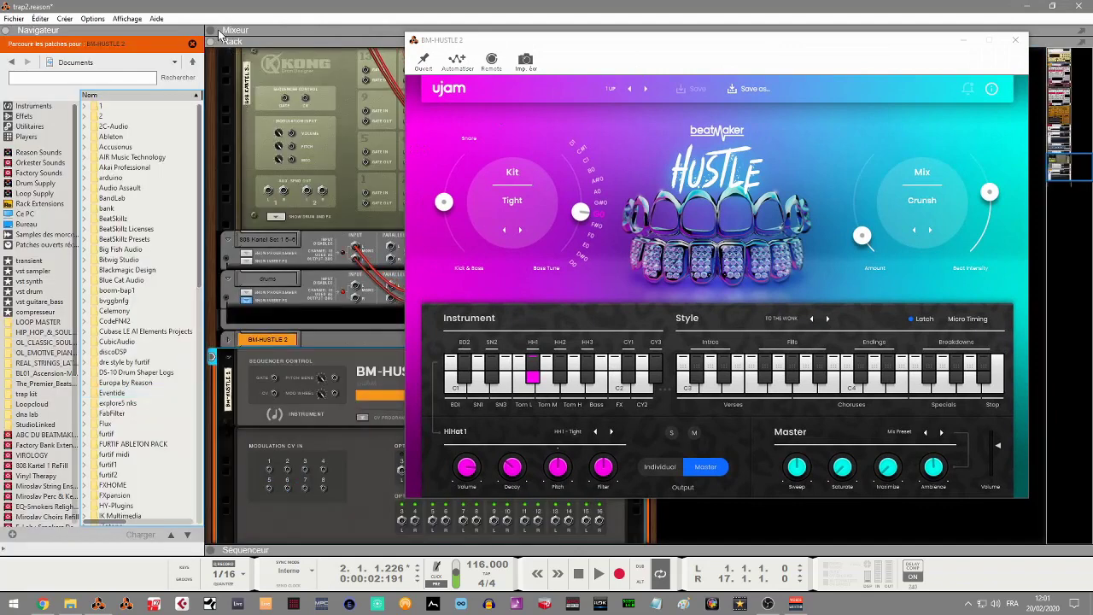
{"action": "left_click", "coordinate": [5, 31]}
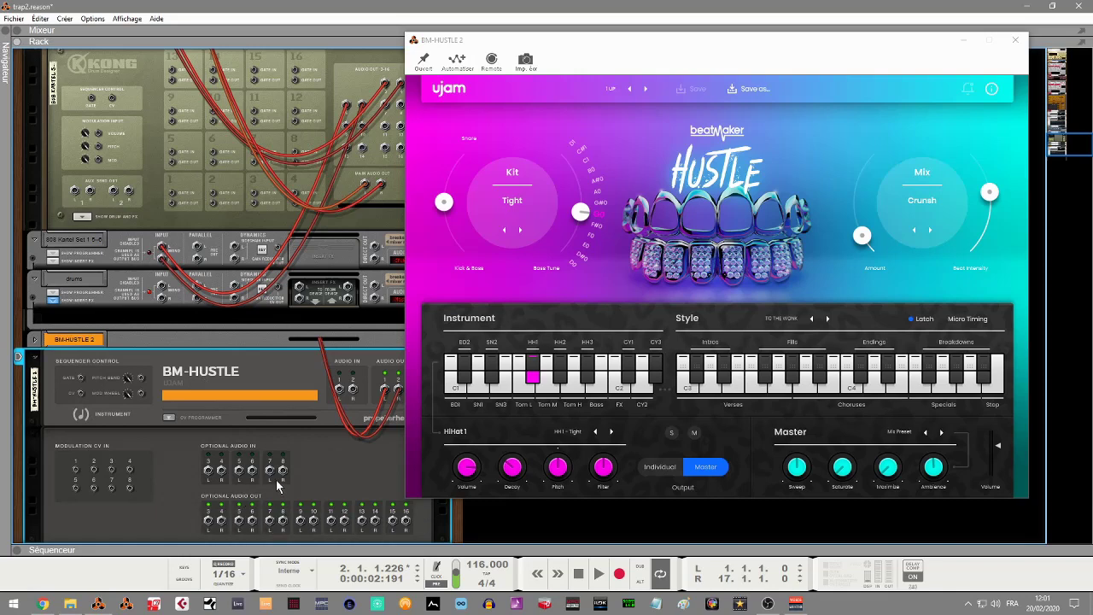
{"action": "key", "text": "Tab"}
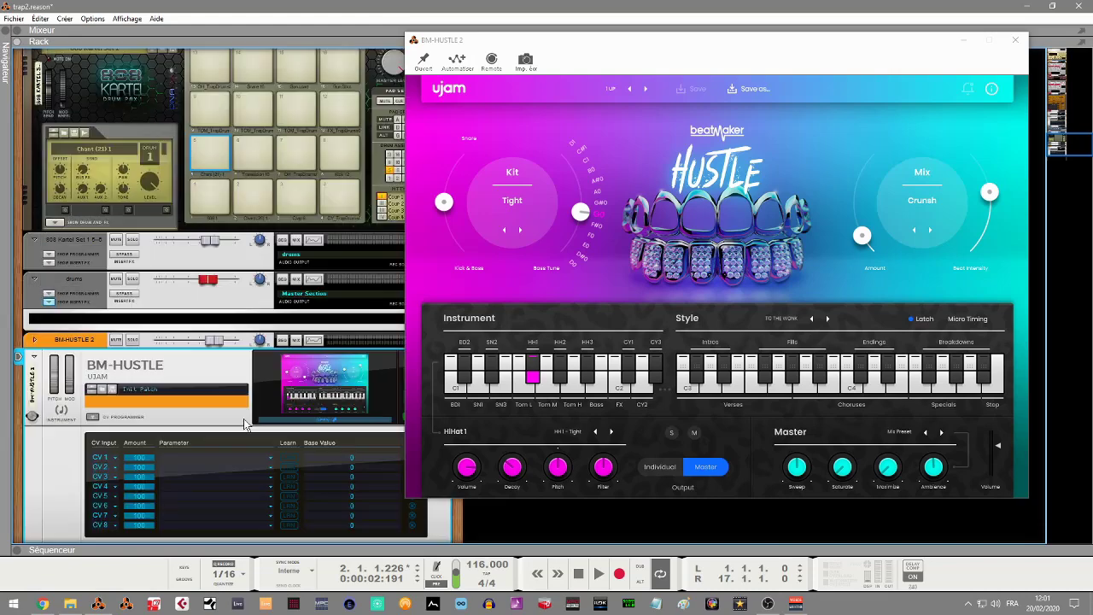
Move the BM-HUSTLE 2 window over the rack and view the whole list of available styles.
{"action": "left_click_drag", "start_coordinate": [645, 43], "coordinate": [328, 55]}
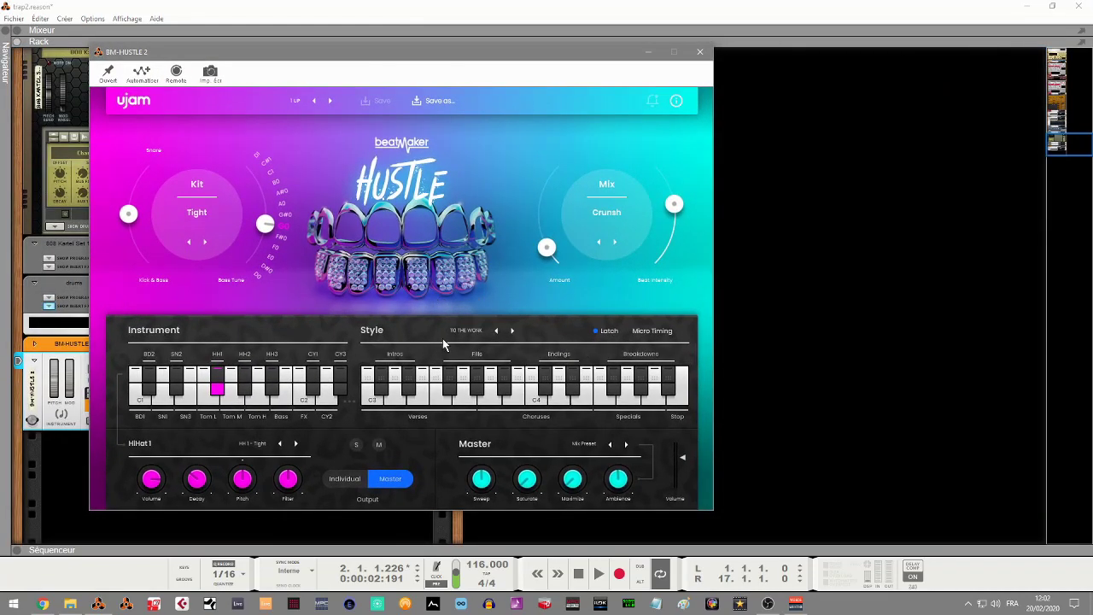
{"action": "left_click", "coordinate": [466, 331]}
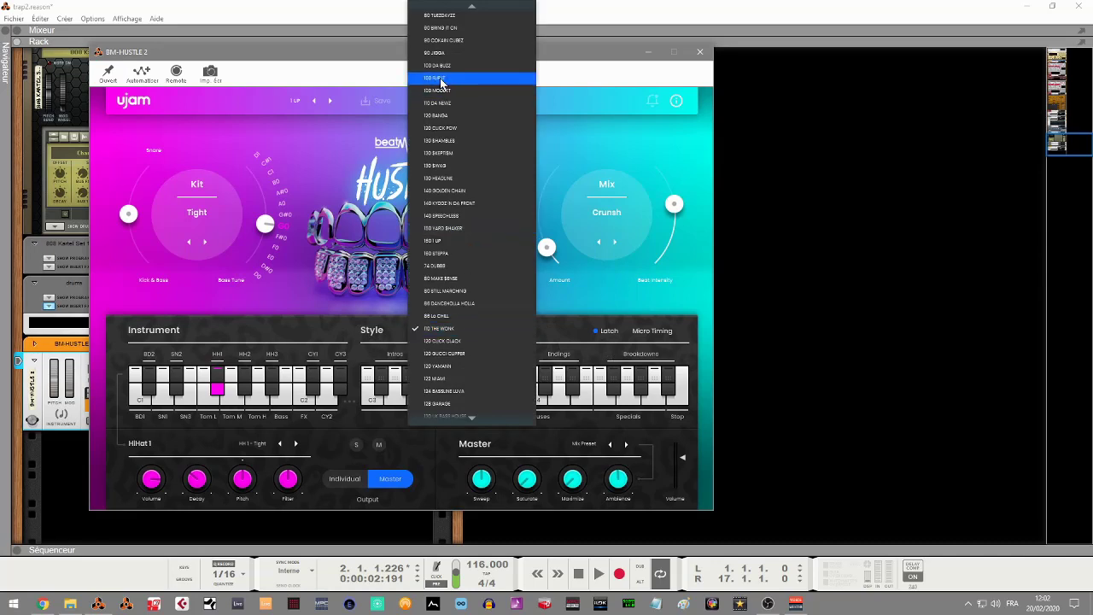
{"action": "mouse_move", "coordinate": [470, 424]}
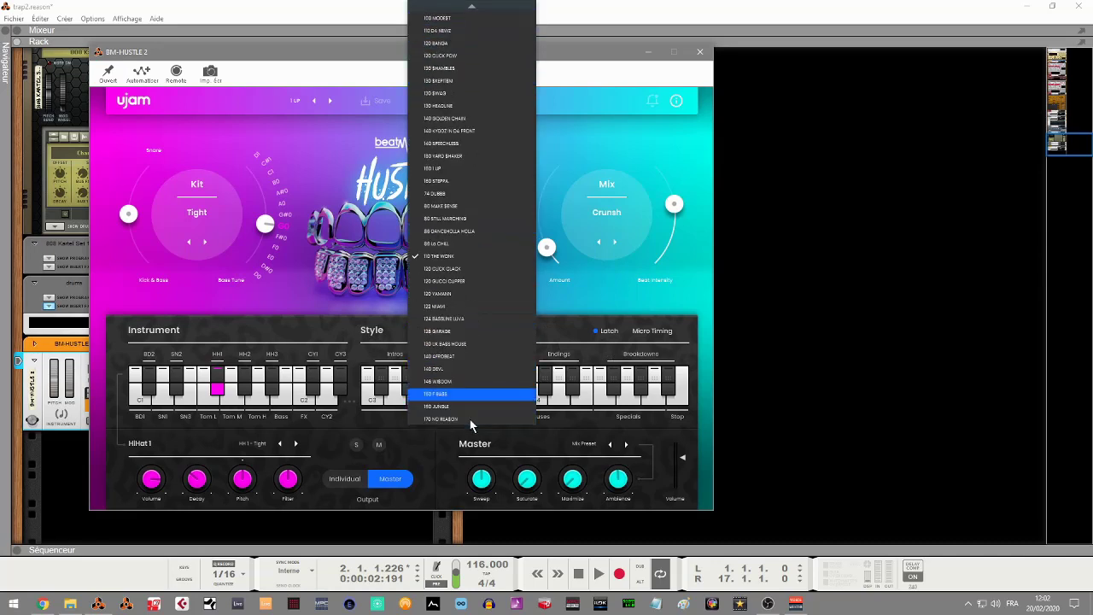
{"action": "mouse_move", "coordinate": [485, 10]}
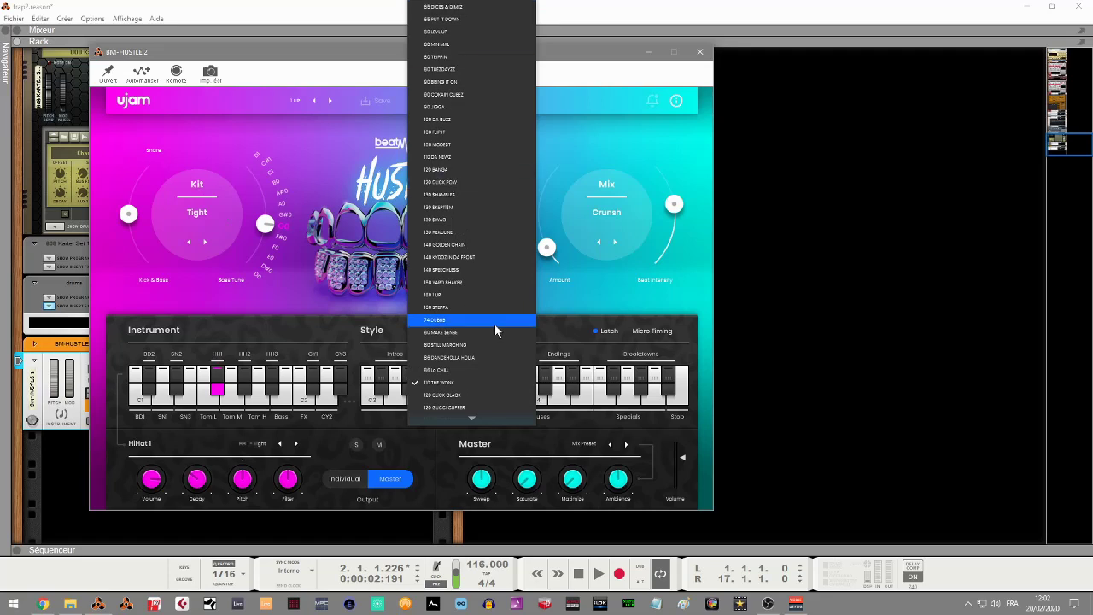
{"action": "left_click", "coordinate": [587, 343]}
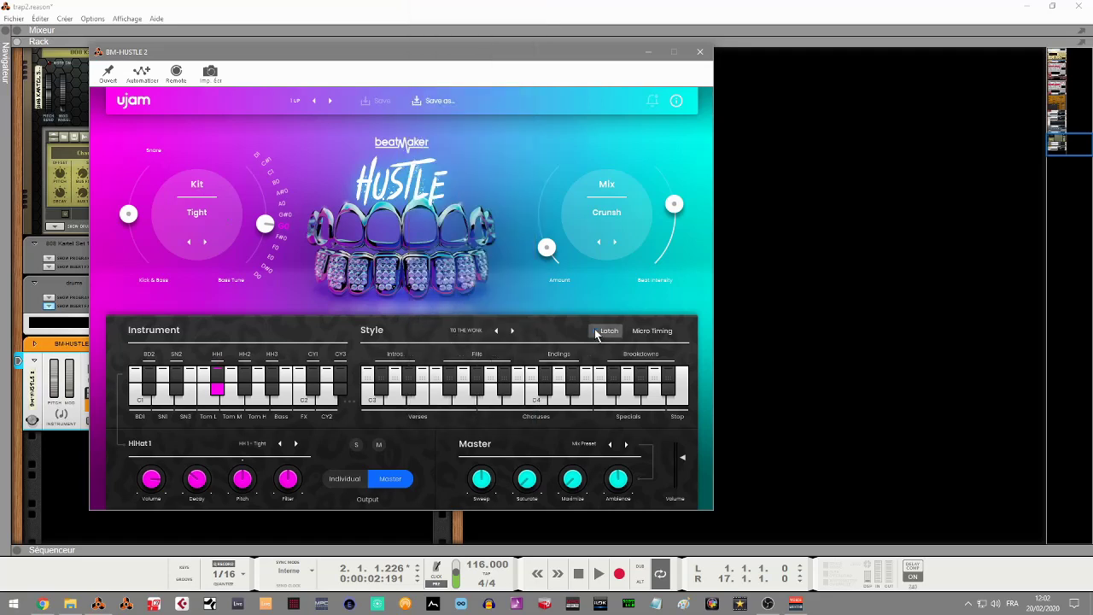
View the Micro Timing speed and quantize options of the style section, and close them again.
{"action": "left_click", "coordinate": [643, 329]}
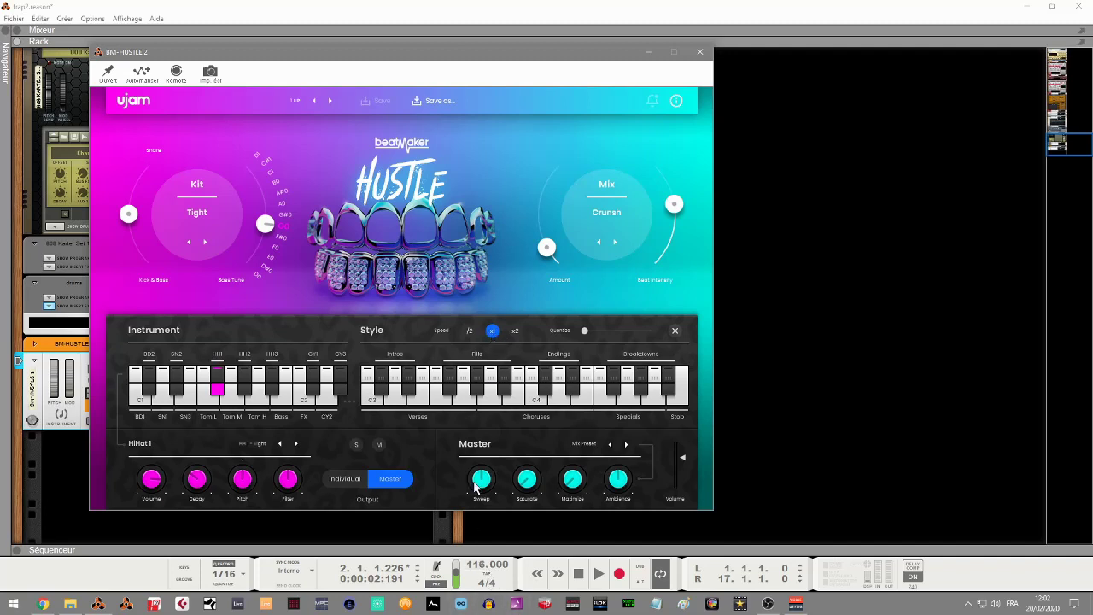
{"action": "left_click", "coordinate": [517, 379]}
{"action": "left_click", "coordinate": [674, 330]}
Audition single patterns from the current style's Breakdowns, Endings, Fills and Intros.
{"action": "left_click", "coordinate": [454, 393]}
{"action": "left_click", "coordinate": [608, 380]}
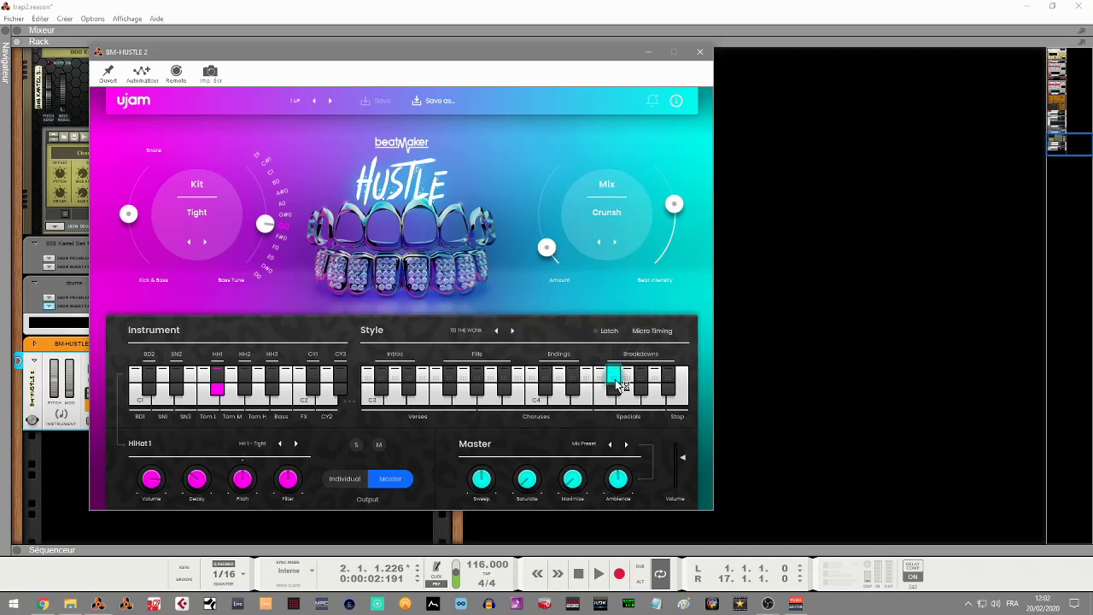
{"action": "left_click", "coordinate": [548, 380]}
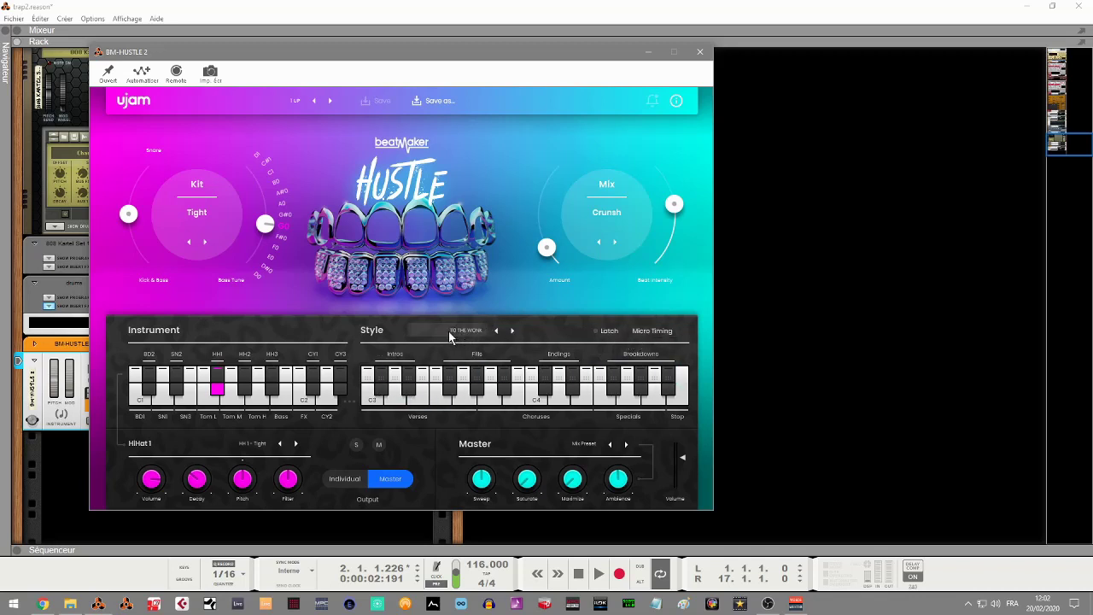
{"action": "left_click", "coordinate": [461, 380]}
{"action": "left_click", "coordinate": [395, 380]}
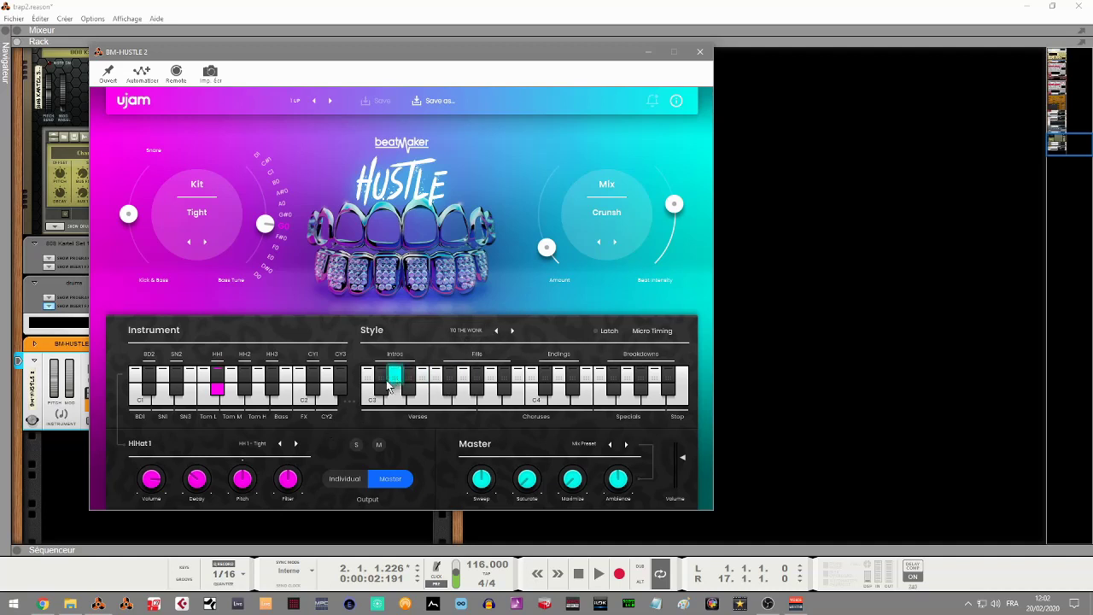
Audition the Intro patterns of the current style, and the first Verse.
{"action": "left_click", "coordinate": [408, 391]}
{"action": "left_click", "coordinate": [394, 380]}
{"action": "left_click", "coordinate": [398, 380]}
{"action": "left_click", "coordinate": [408, 380]}
{"action": "left_click", "coordinate": [384, 378]}
{"action": "left_click", "coordinate": [408, 381]}
{"action": "left_click", "coordinate": [383, 378]}
{"action": "left_click", "coordinate": [408, 382]}
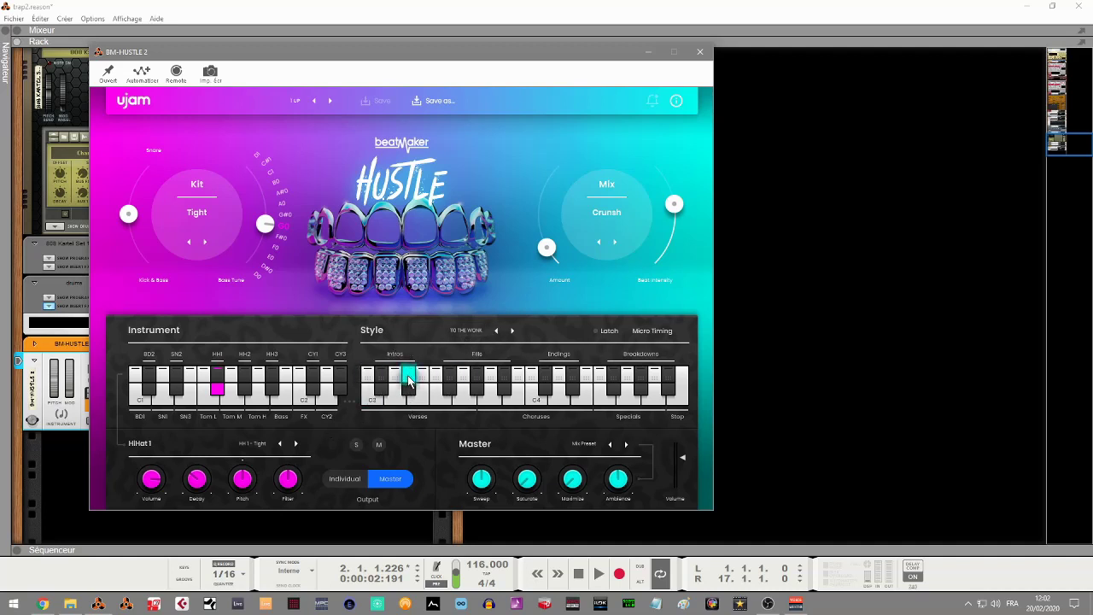
{"action": "left_click", "coordinate": [370, 403]}
Audition the Fill patterns of the current style.
{"action": "left_click", "coordinate": [476, 379]}
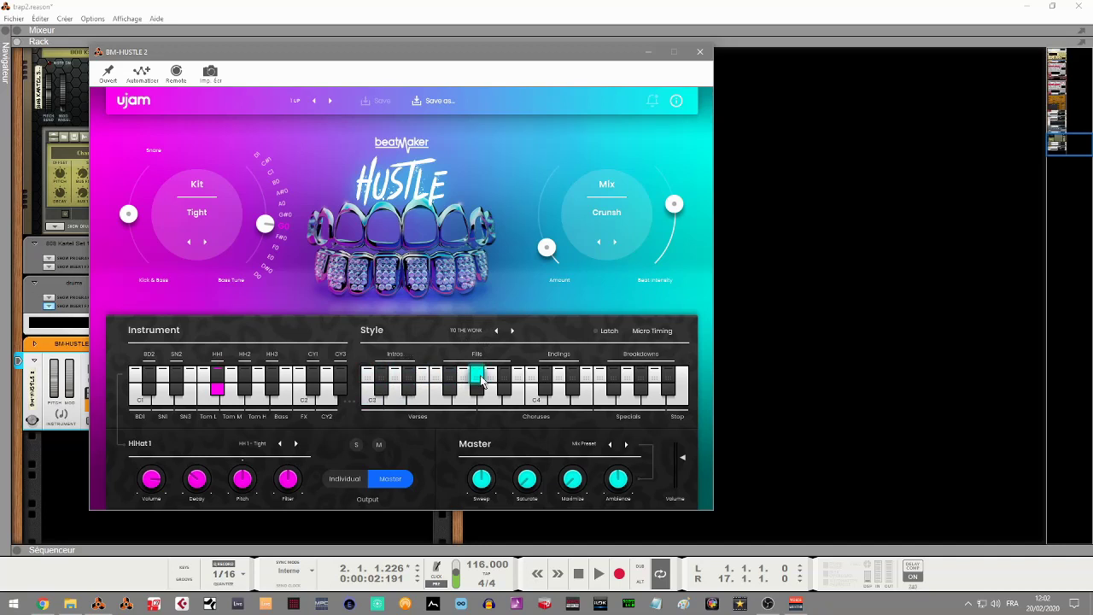
{"action": "left_click", "coordinate": [450, 381]}
{"action": "left_click", "coordinate": [464, 388]}
{"action": "left_click", "coordinate": [491, 391]}
{"action": "left_click", "coordinate": [518, 391]}
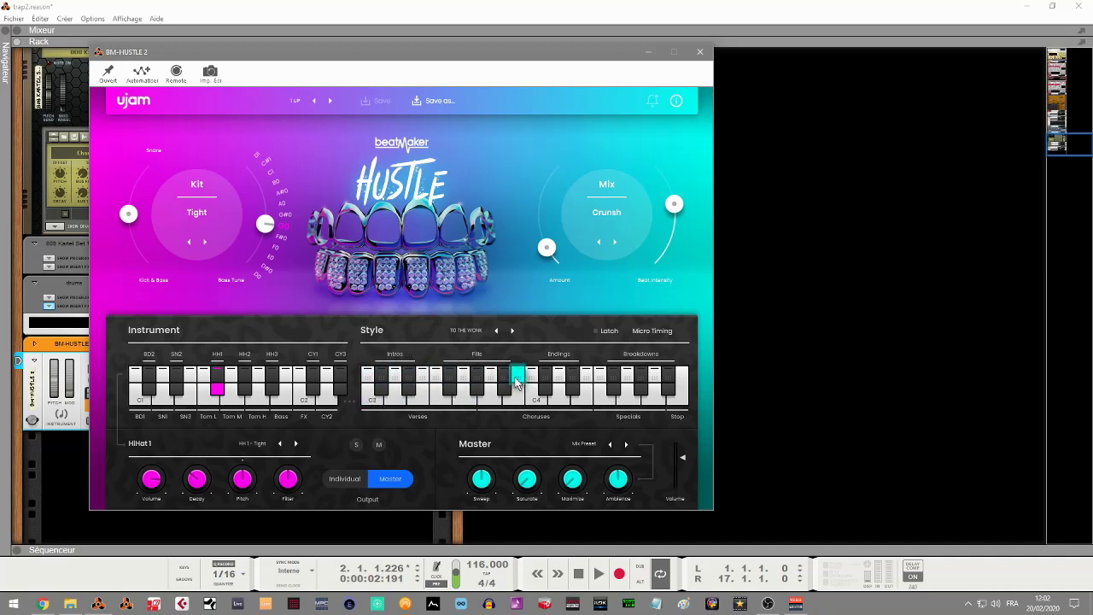
{"action": "left_click", "coordinate": [503, 382]}
{"action": "left_click", "coordinate": [451, 380]}
{"action": "left_click", "coordinate": [491, 391]}
{"action": "left_click", "coordinate": [503, 380]}
{"action": "left_click", "coordinate": [518, 391]}
Audition the Ending patterns of the current style, and the C4 Chorus.
{"action": "left_click", "coordinate": [559, 380]}
{"action": "left_click", "coordinate": [536, 393]}
{"action": "left_click", "coordinate": [586, 378]}
{"action": "left_click", "coordinate": [559, 380]}
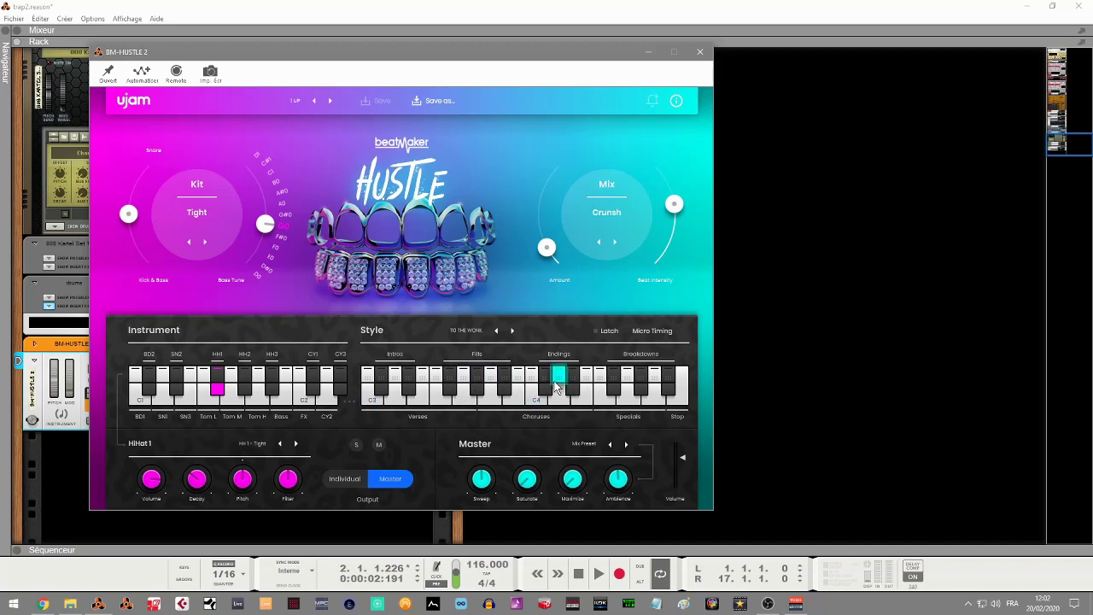
{"action": "left_click", "coordinate": [541, 392]}
{"action": "left_click", "coordinate": [582, 378]}
{"action": "left_click", "coordinate": [533, 395]}
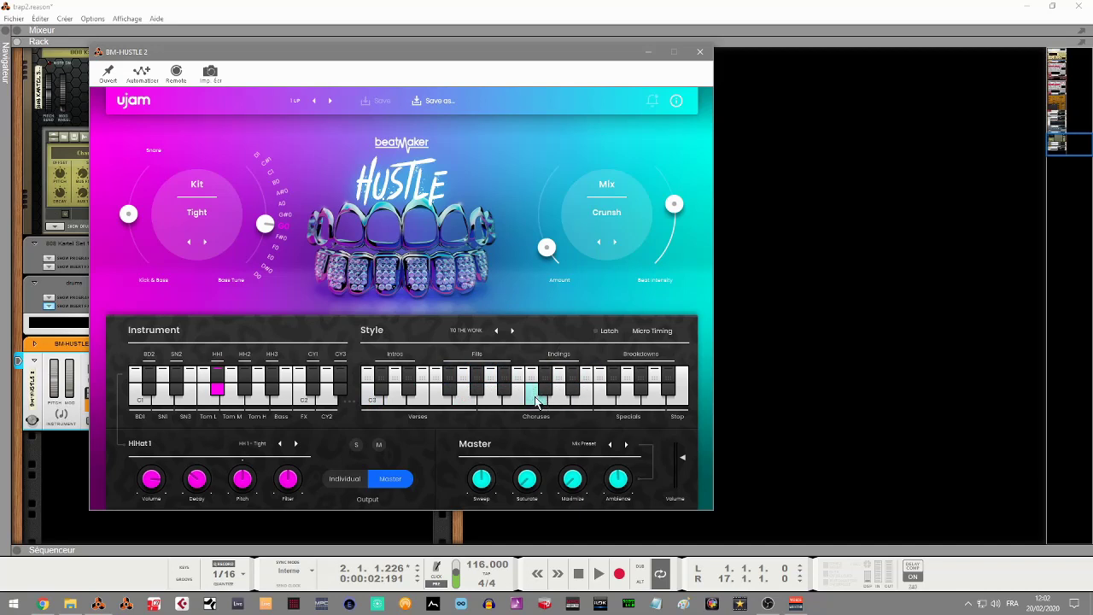
Audition the Breakdown patterns of the current style.
{"action": "left_click", "coordinate": [601, 391]}
{"action": "left_click", "coordinate": [629, 380]}
{"action": "left_click", "coordinate": [653, 378]}
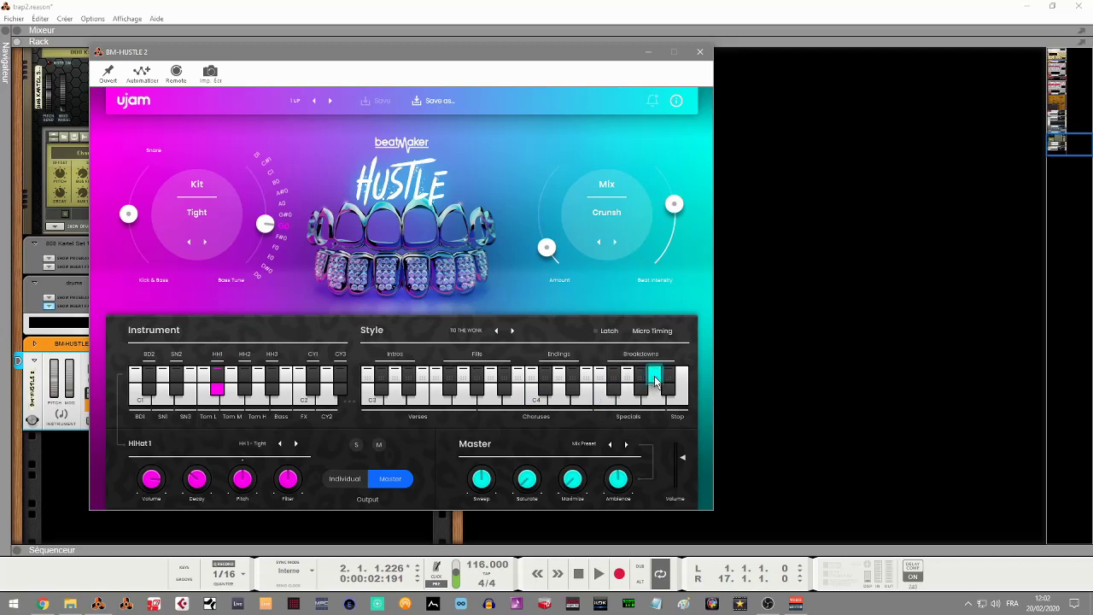
{"action": "left_click", "coordinate": [669, 375]}
{"action": "left_click", "coordinate": [641, 376]}
{"action": "left_click", "coordinate": [600, 380]}
{"action": "left_click", "coordinate": [654, 378]}
{"action": "left_click", "coordinate": [669, 374]}
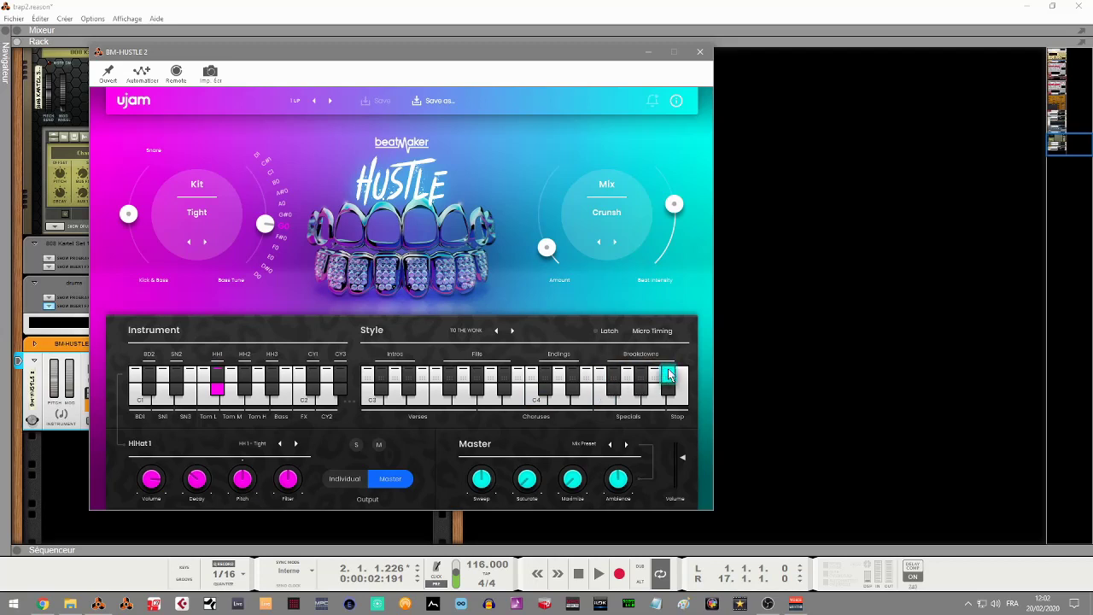
Audition the Verse, Chorus and Special patterns of the current style, running through the keys up to Stop.
{"action": "left_click", "coordinate": [520, 395]}
{"action": "left_click", "coordinate": [534, 394]}
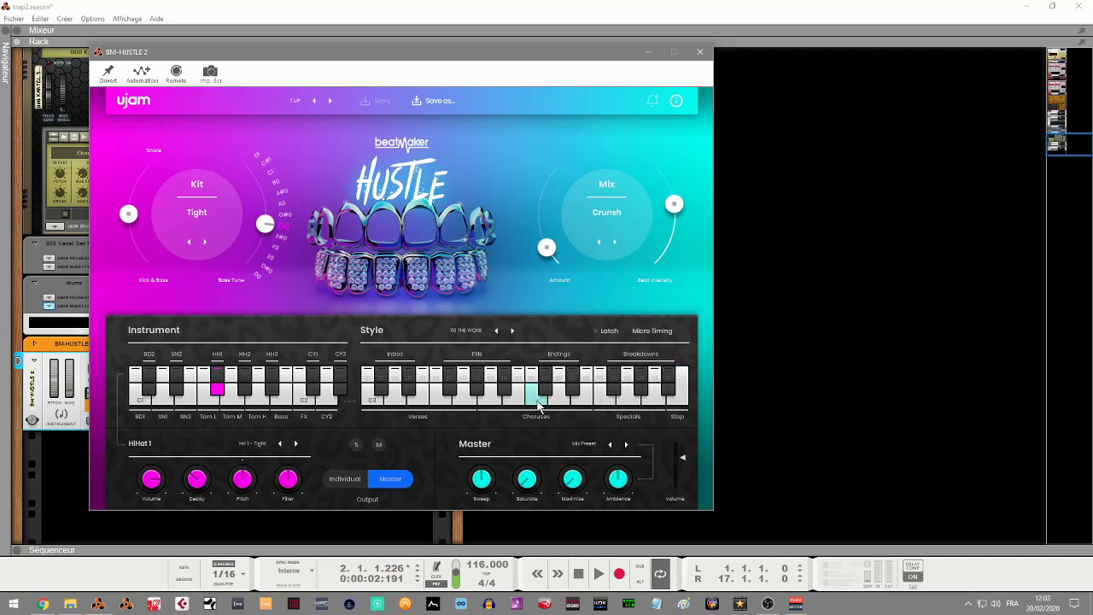
{"action": "left_click", "coordinate": [368, 394]}
{"action": "left_click", "coordinate": [440, 391]}
{"action": "left_click", "coordinate": [368, 394]}
{"action": "left_click", "coordinate": [392, 398]}
{"action": "left_click", "coordinate": [378, 401]}
{"action": "left_click", "coordinate": [391, 400]}
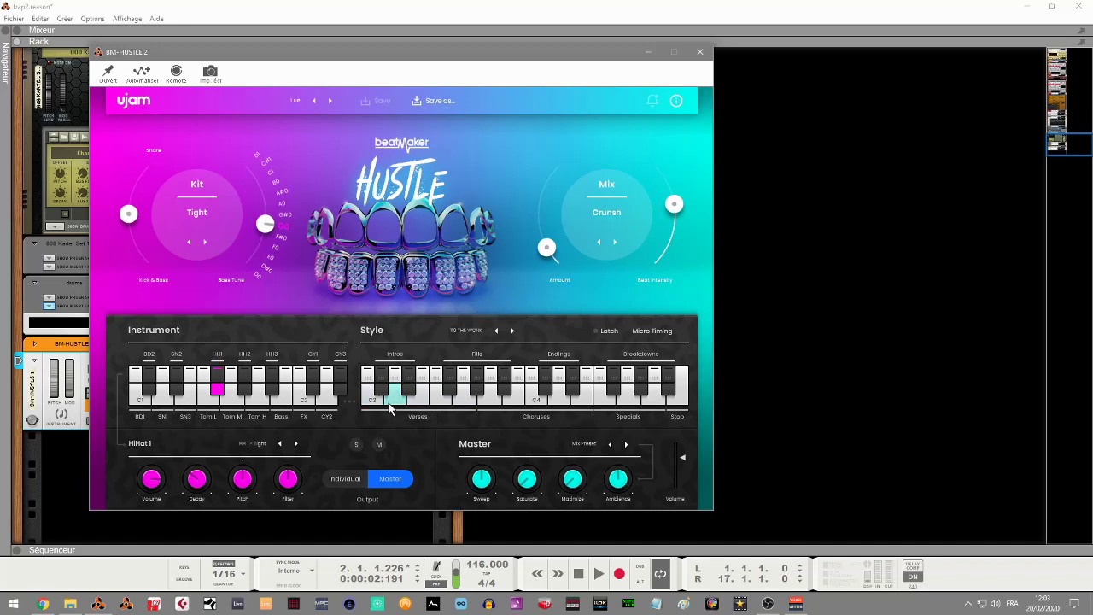
{"action": "left_click", "coordinate": [440, 401]}
{"action": "left_click", "coordinate": [465, 397]}
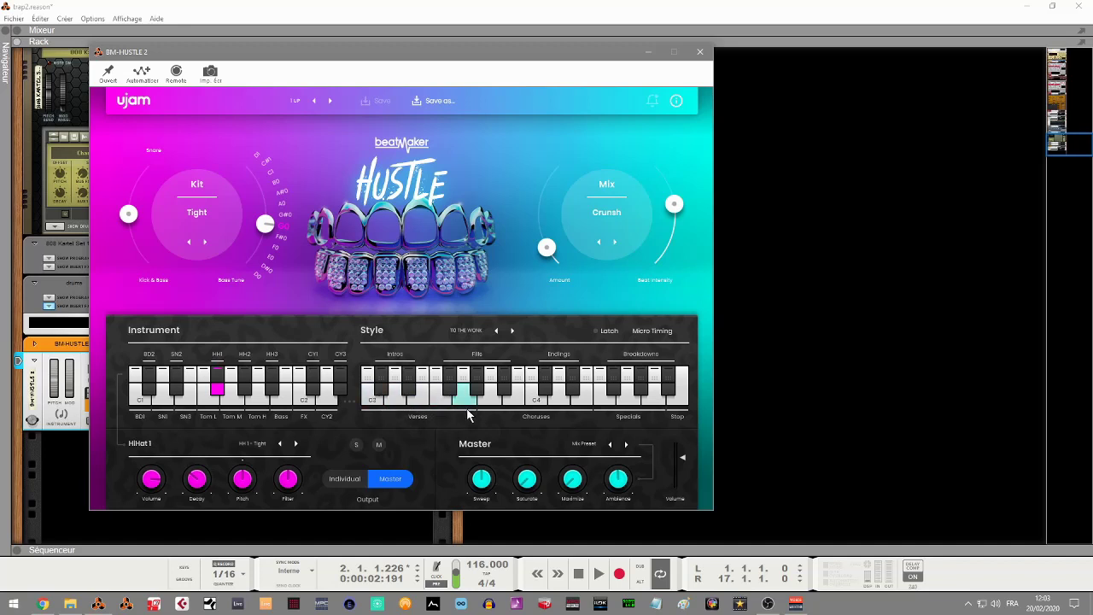
{"action": "left_click_drag", "start_coordinate": [483, 397], "coordinate": [688, 404]}
Play the first Verse with Latch on, and raise the Gutter mix's Amount to about the middle of its range.
{"action": "left_click", "coordinate": [371, 402]}
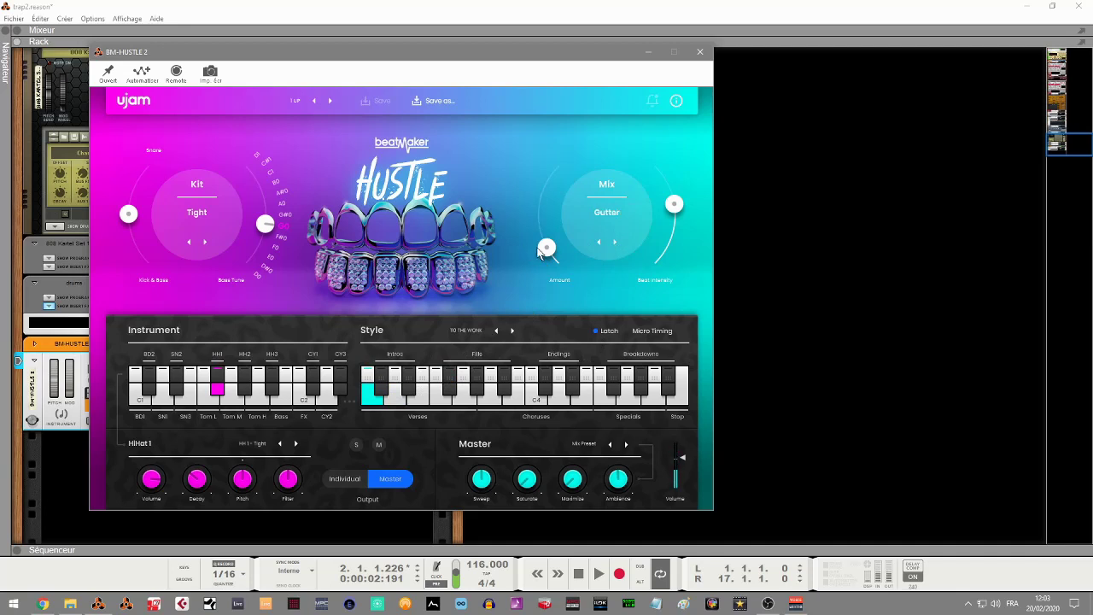
{"action": "left_click_drag", "start_coordinate": [546, 248], "coordinate": [541, 237]}
{"action": "left_click_drag", "start_coordinate": [542, 238], "coordinate": [538, 216]}
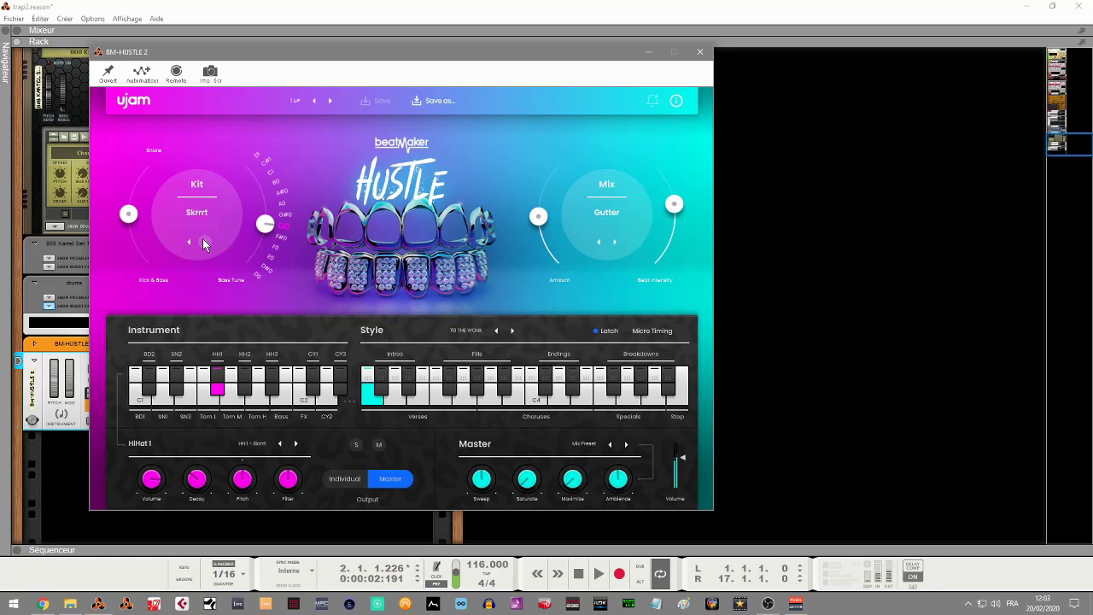
Switch the style to 120 CLICK CLACK, and try the Kit balance slider towards Kick & Bass.
{"action": "left_click", "coordinate": [512, 332]}
{"action": "left_click_drag", "start_coordinate": [133, 220], "coordinate": [138, 245]}
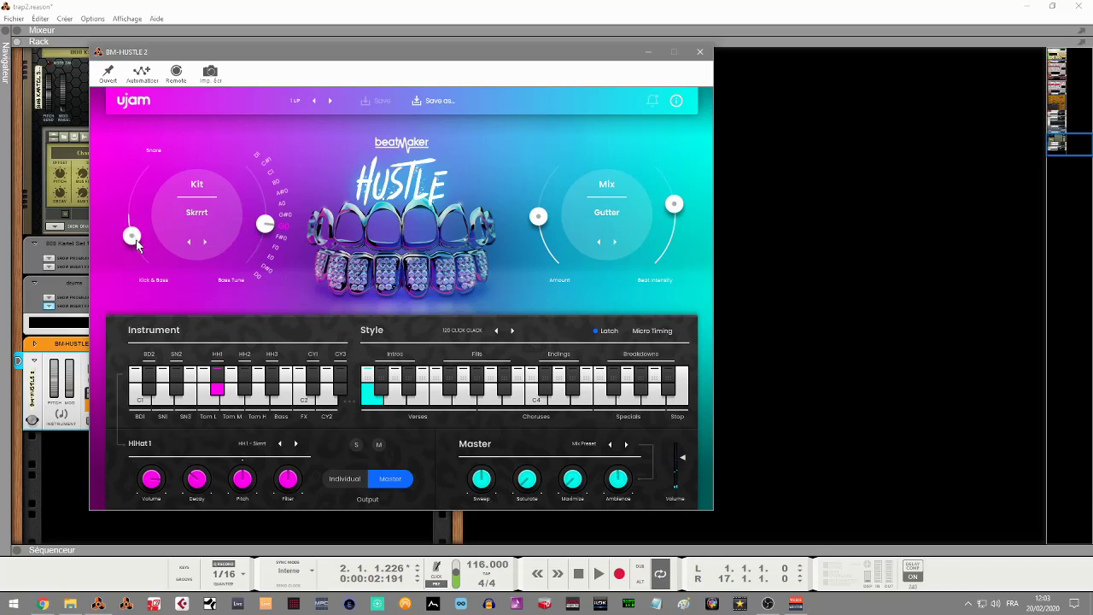
Lower the Mix Amount close to its minimum and select the Banger mix preset.
{"action": "left_click_drag", "start_coordinate": [538, 216], "coordinate": [561, 252]}
{"action": "left_click", "coordinate": [608, 215]}
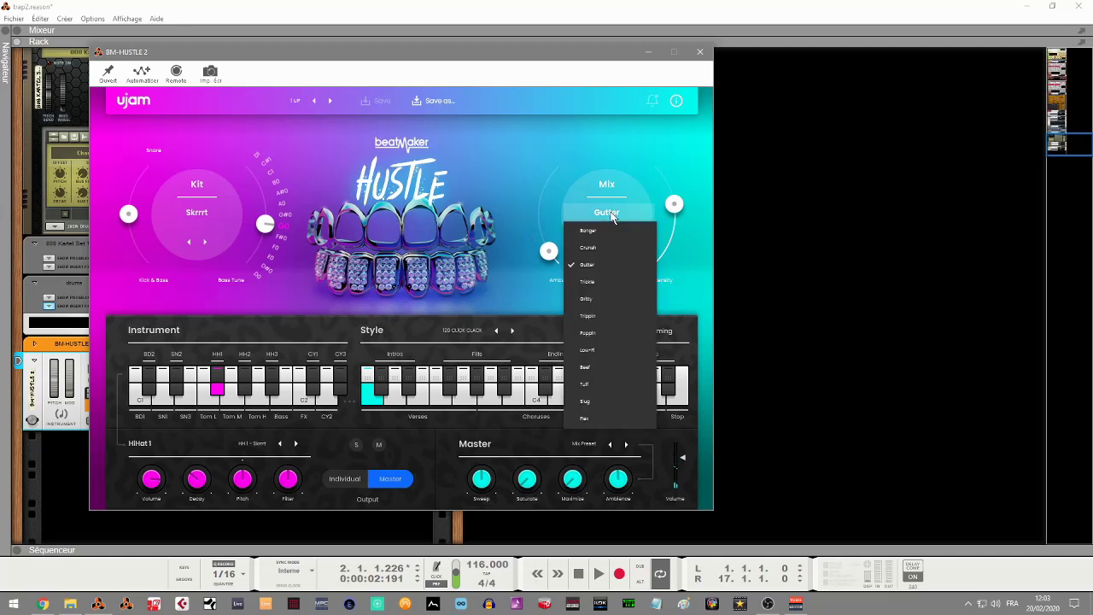
{"action": "left_click", "coordinate": [601, 229]}
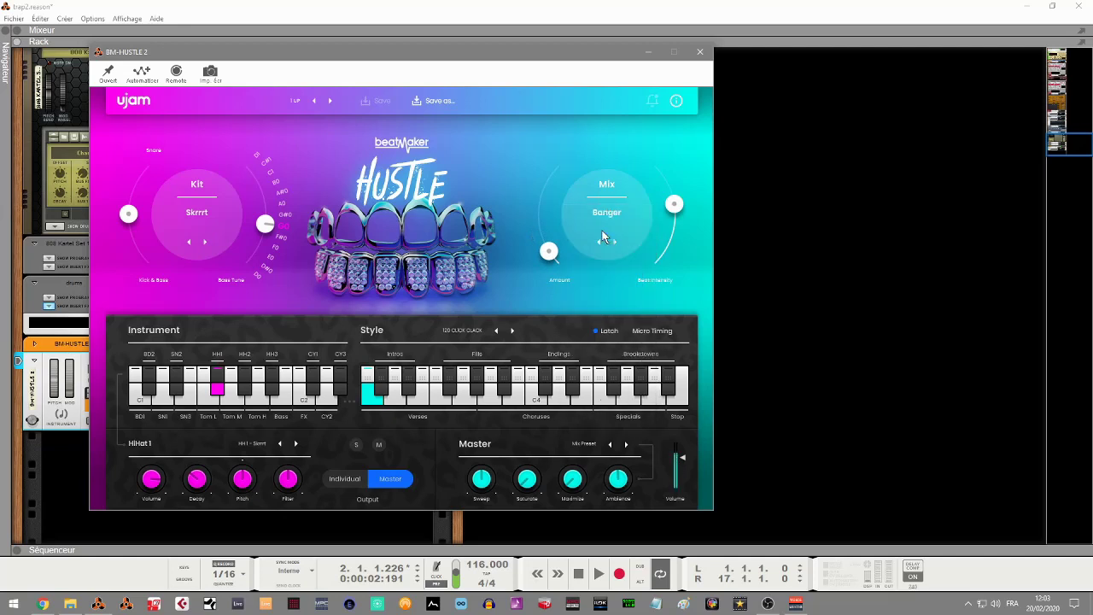
Switch the style to 120 GUCCI CLIPPER and audition its Fills and first Chorus.
{"action": "left_click", "coordinate": [513, 331]}
{"action": "left_click", "coordinate": [485, 405]}
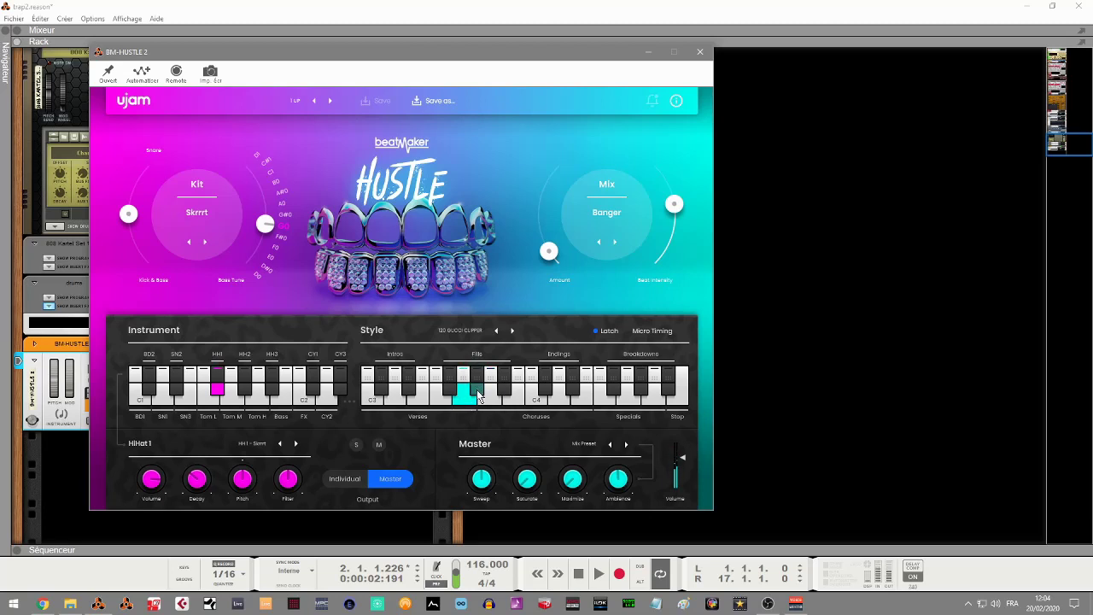
{"action": "left_click", "coordinate": [476, 384]}
{"action": "left_click", "coordinate": [504, 391]}
{"action": "left_click", "coordinate": [489, 399]}
{"action": "left_click", "coordinate": [491, 401]}
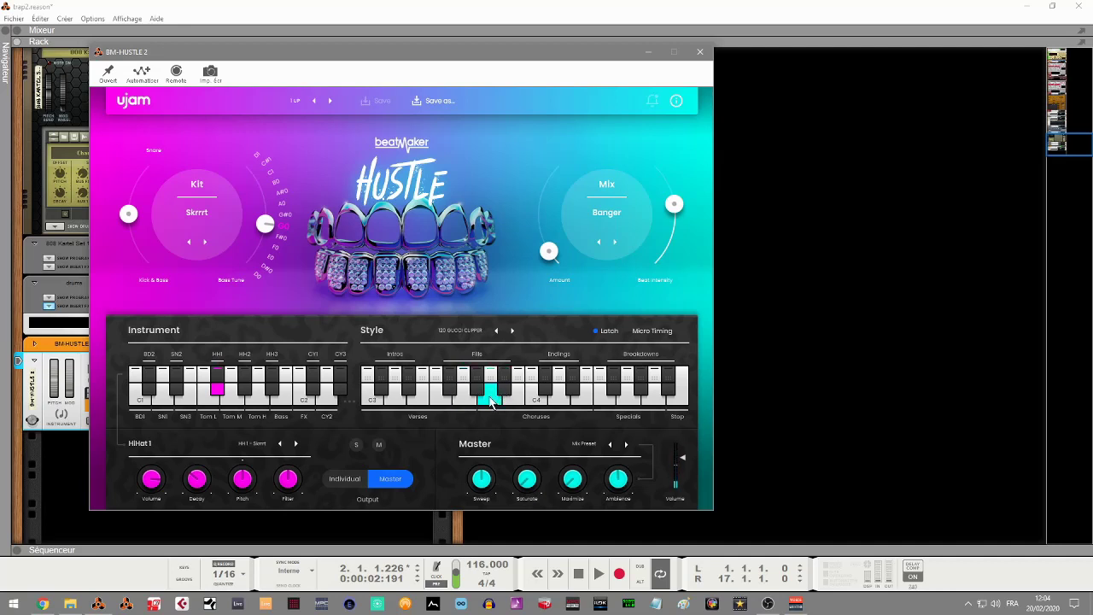
Audition the last three Chorus patterns and the middle Special pattern of the 120 GUCCI CLIPPER style.
{"action": "left_click", "coordinate": [538, 401]}
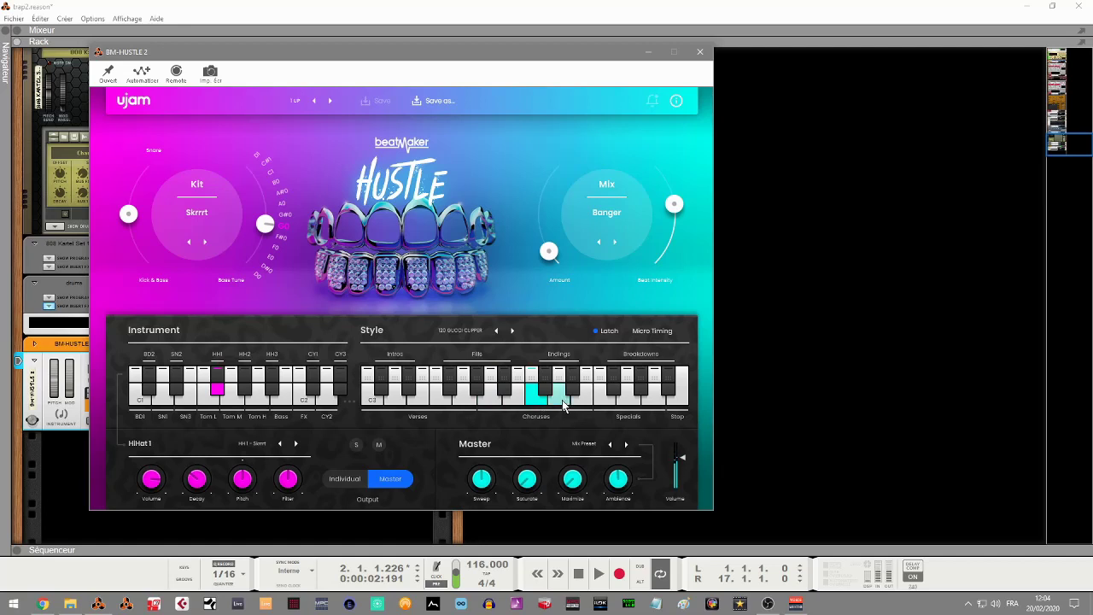
{"action": "left_click", "coordinate": [563, 406]}
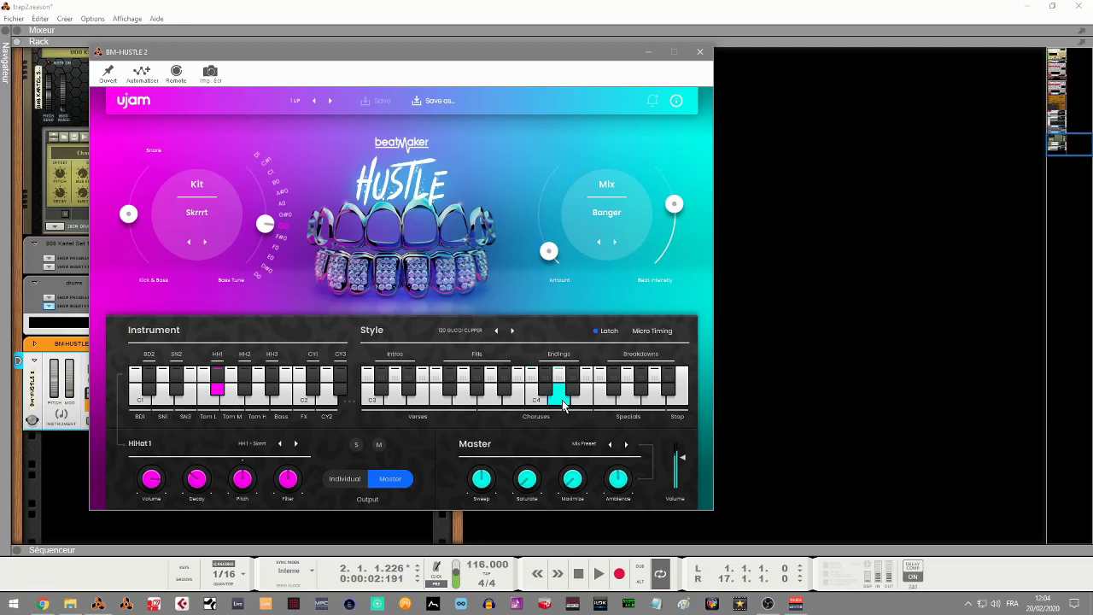
{"action": "left_click", "coordinate": [586, 405]}
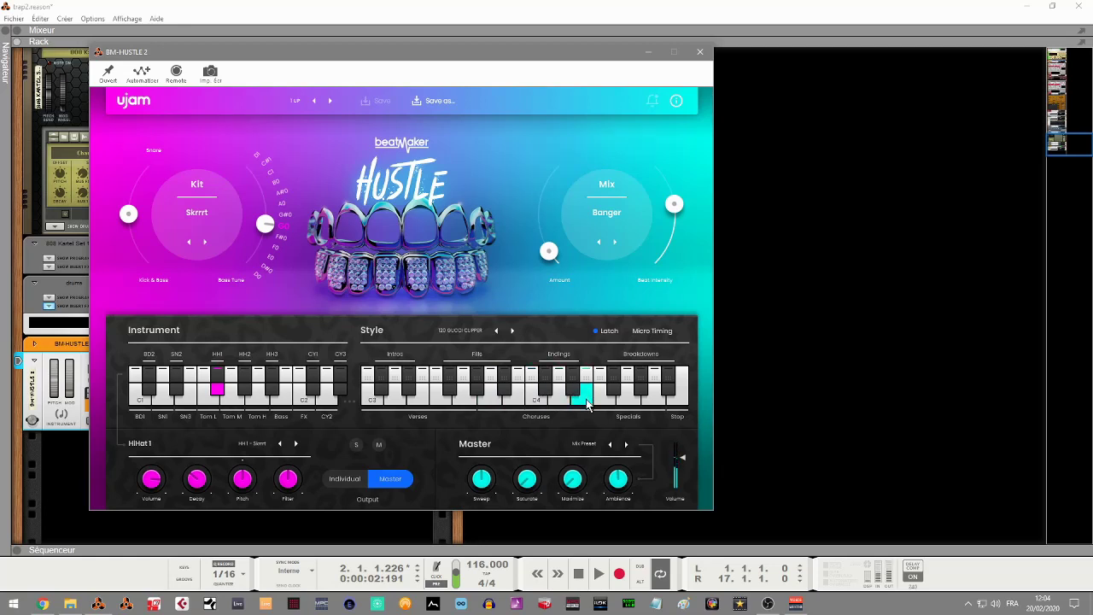
{"action": "left_click", "coordinate": [630, 405]}
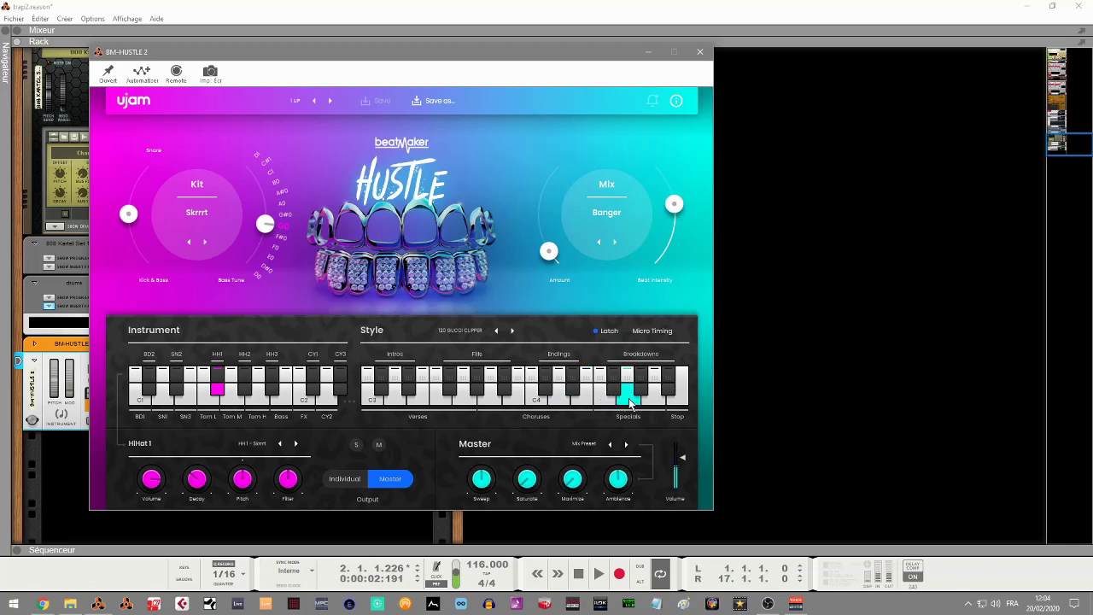
Switch the style to 120 YAMANN and play its first Chorus.
{"action": "left_click", "coordinate": [512, 331]}
{"action": "left_click", "coordinate": [490, 402]}
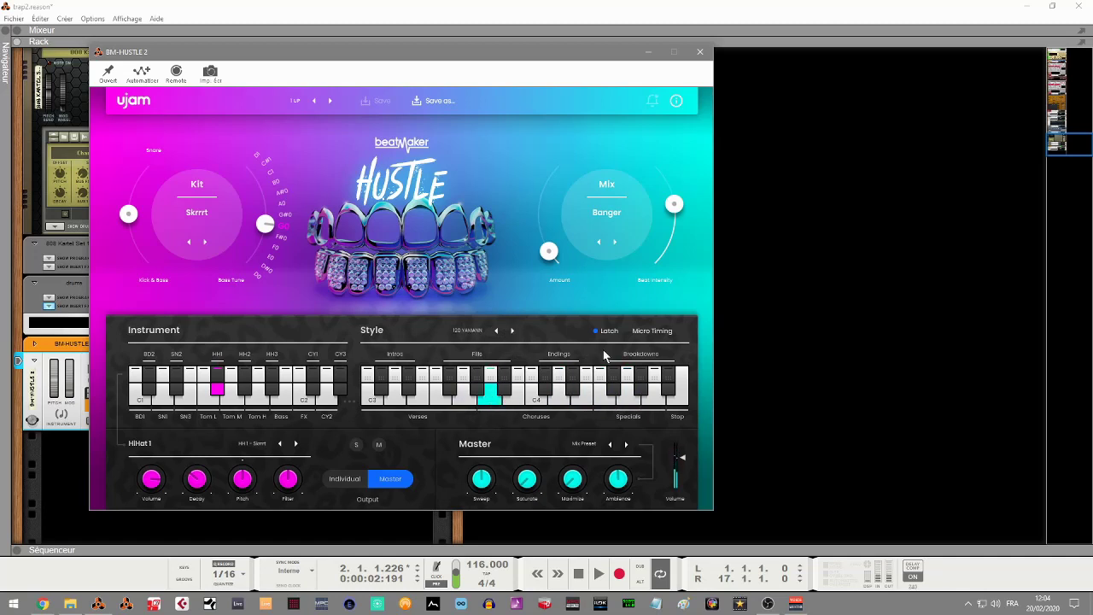
Play the last Verse, switch the style to 122 MIAMI and audition its middle Special, last Fill and first Chorus.
{"action": "left_click", "coordinate": [465, 401]}
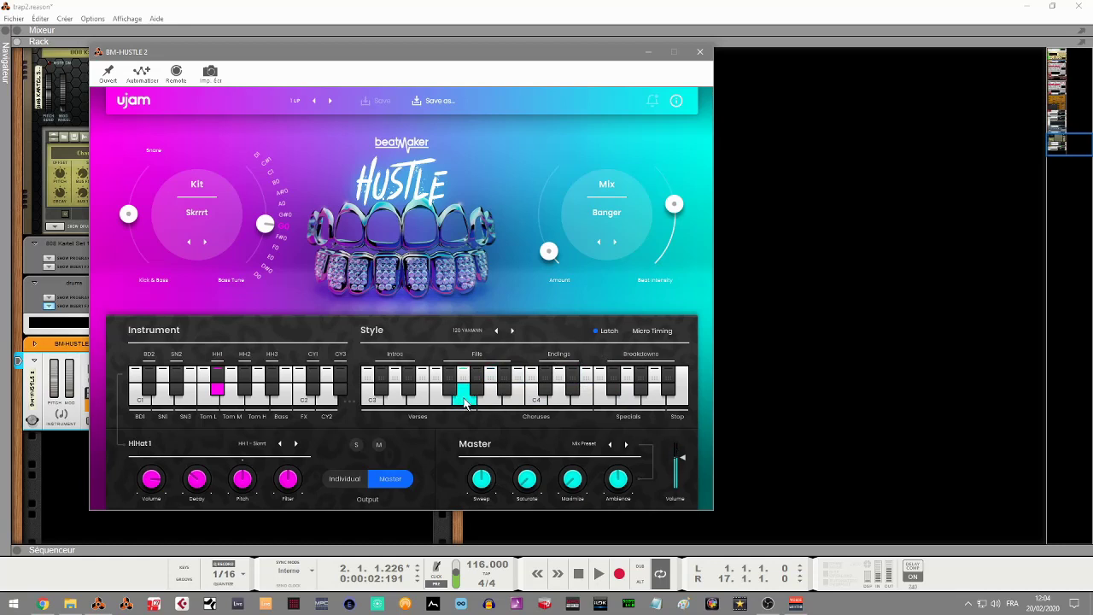
{"action": "left_click", "coordinate": [512, 332]}
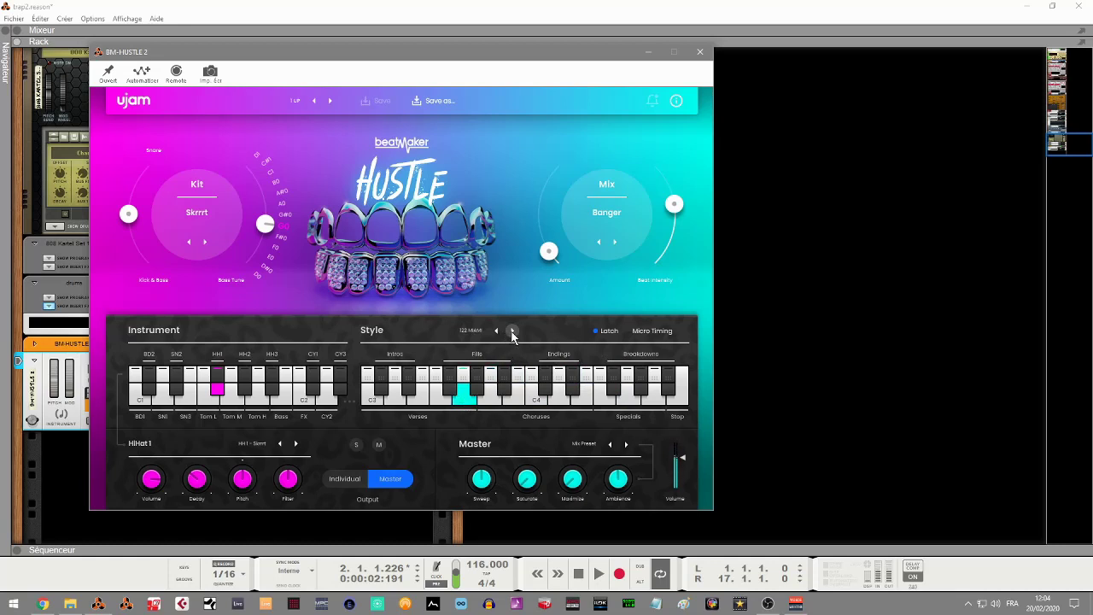
{"action": "left_click", "coordinate": [628, 401]}
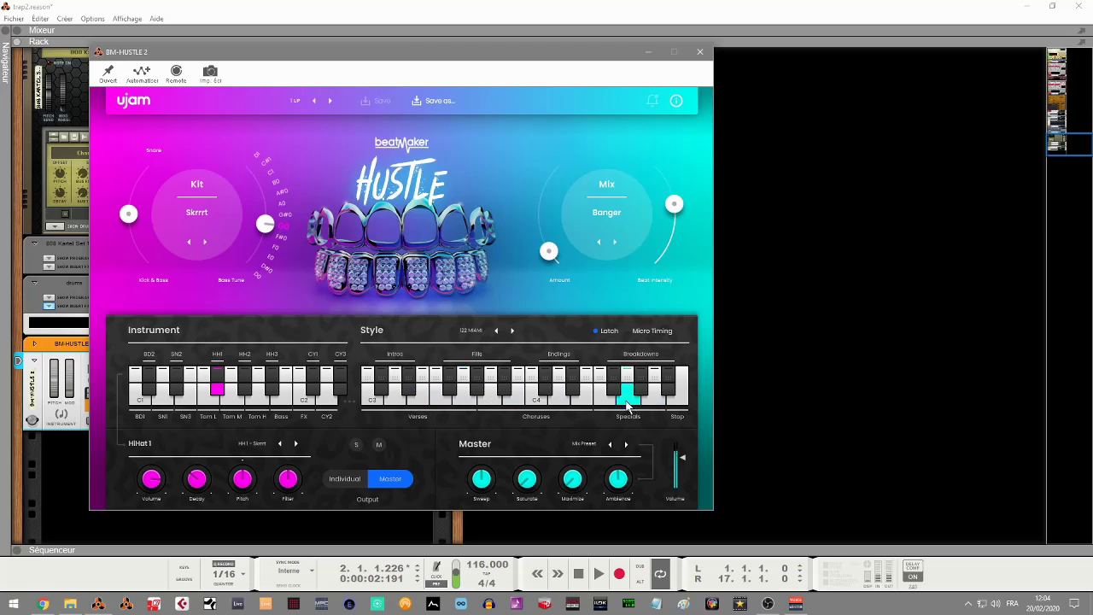
{"action": "left_click", "coordinate": [505, 391]}
{"action": "left_click", "coordinate": [494, 400]}
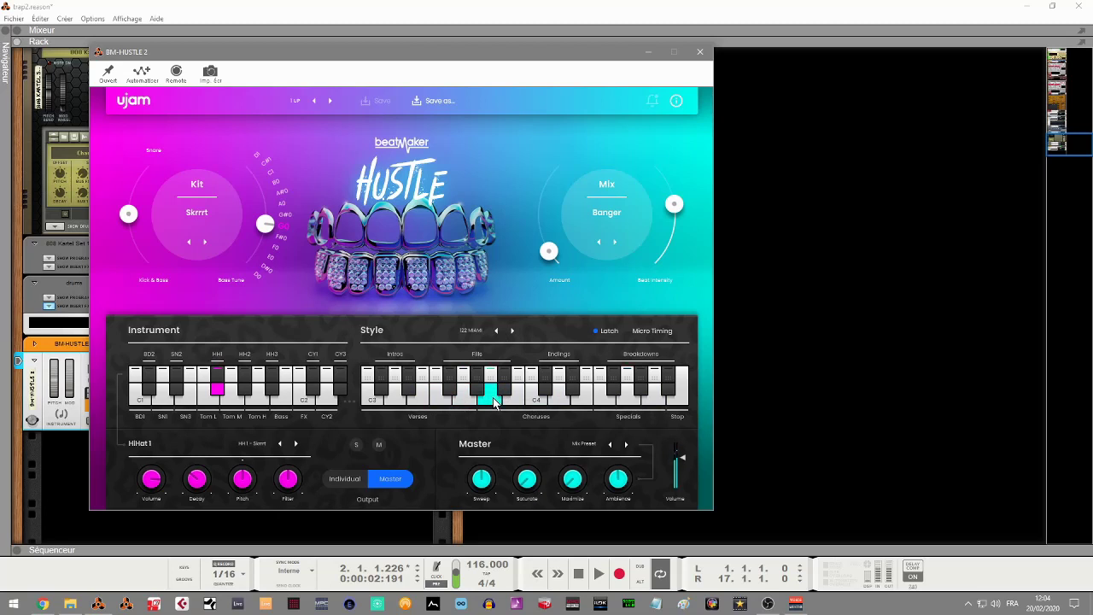
Advance the style by two entries and load the BANDA preset.
{"action": "left_click", "coordinate": [513, 331]}
{"action": "left_click", "coordinate": [513, 331]}
{"action": "left_click", "coordinate": [331, 101]}
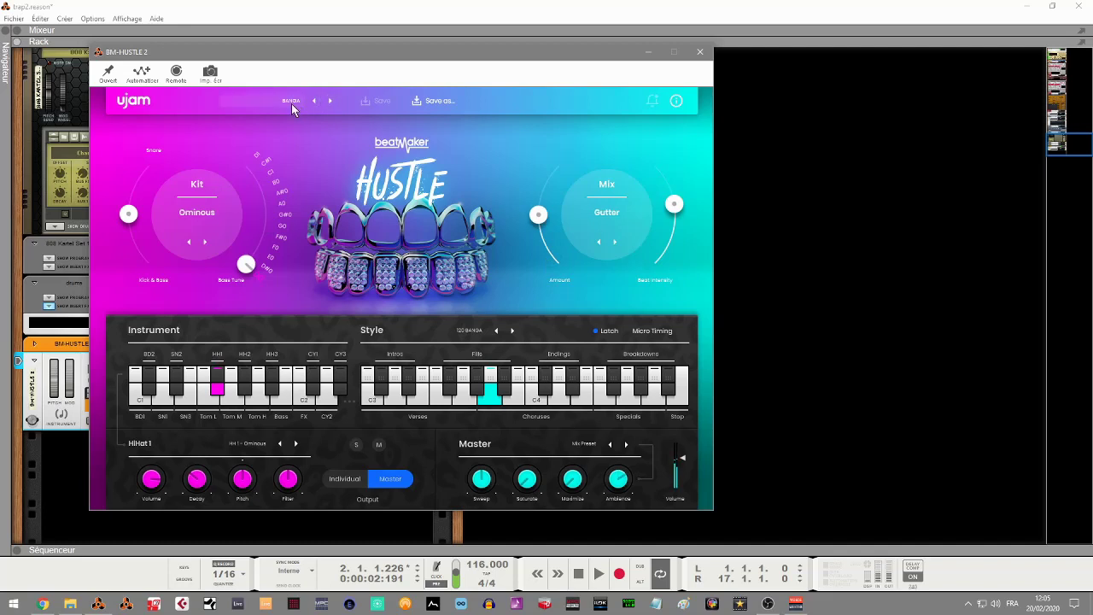
Load the SHAKE YA HIPS preset from the factory 2.0 list and advance through STAGGER to the STRUGGLIN preset.
{"action": "left_click", "coordinate": [291, 103]}
{"action": "mouse_move", "coordinate": [299, 119]}
{"action": "mouse_move", "coordinate": [359, 125]}
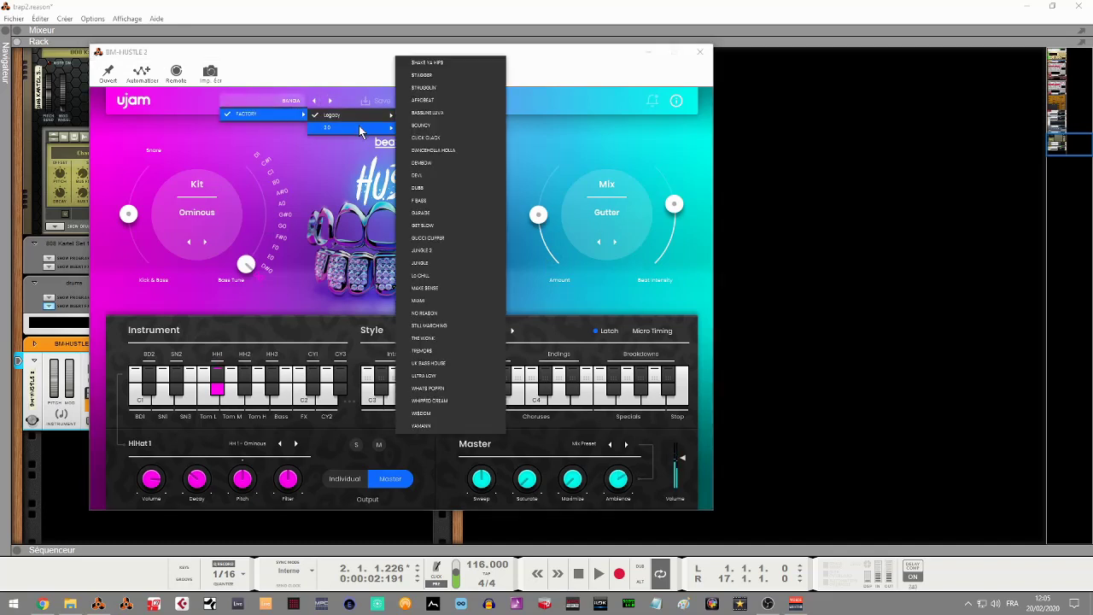
{"action": "left_click", "coordinate": [431, 63]}
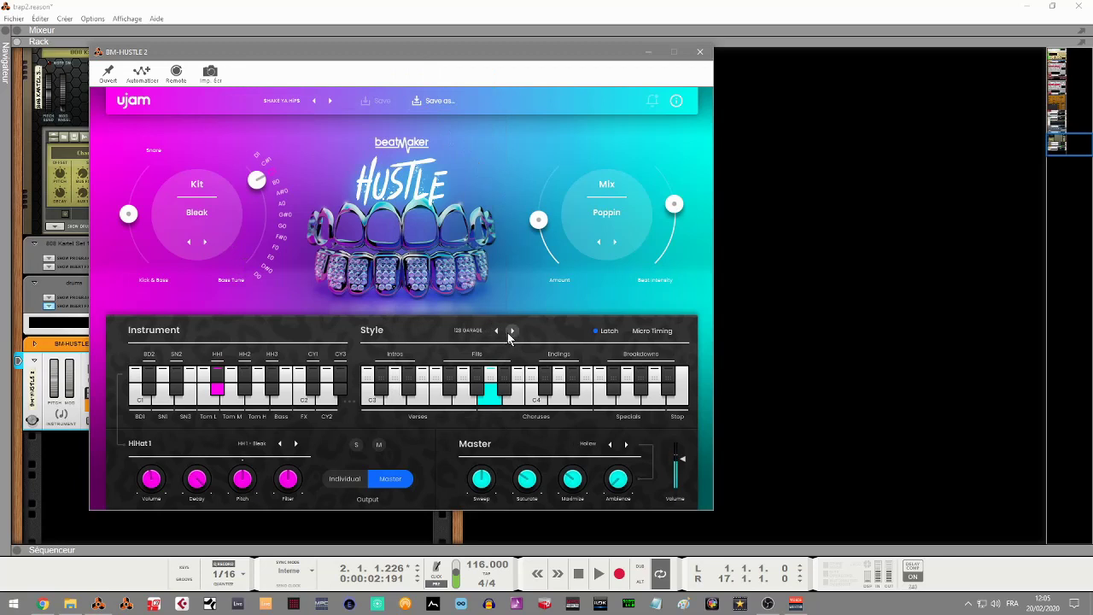
{"action": "left_click", "coordinate": [329, 101]}
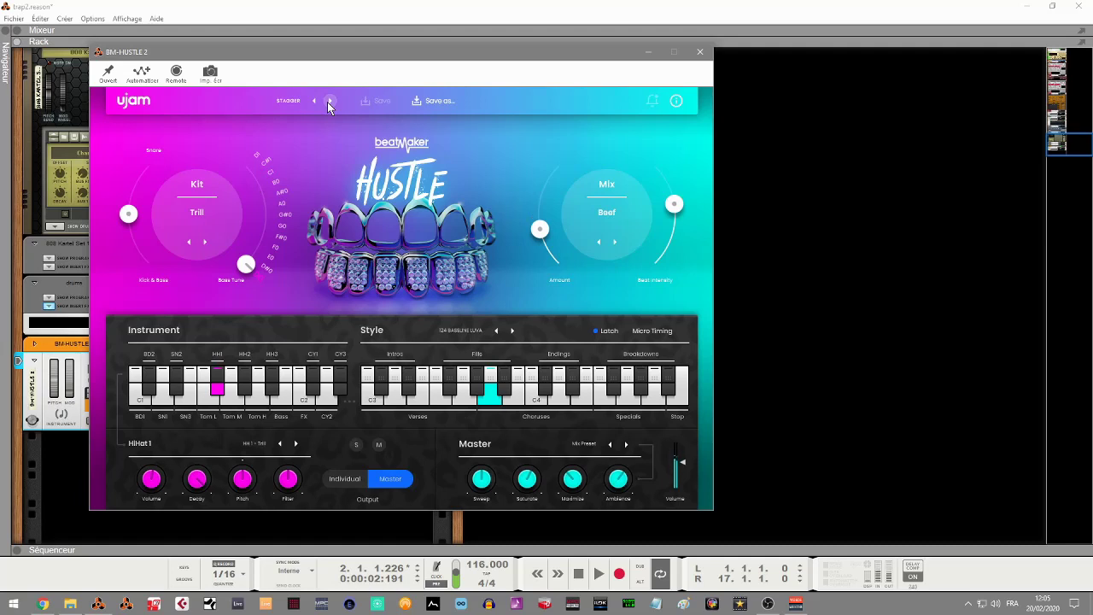
{"action": "left_click", "coordinate": [329, 101]}
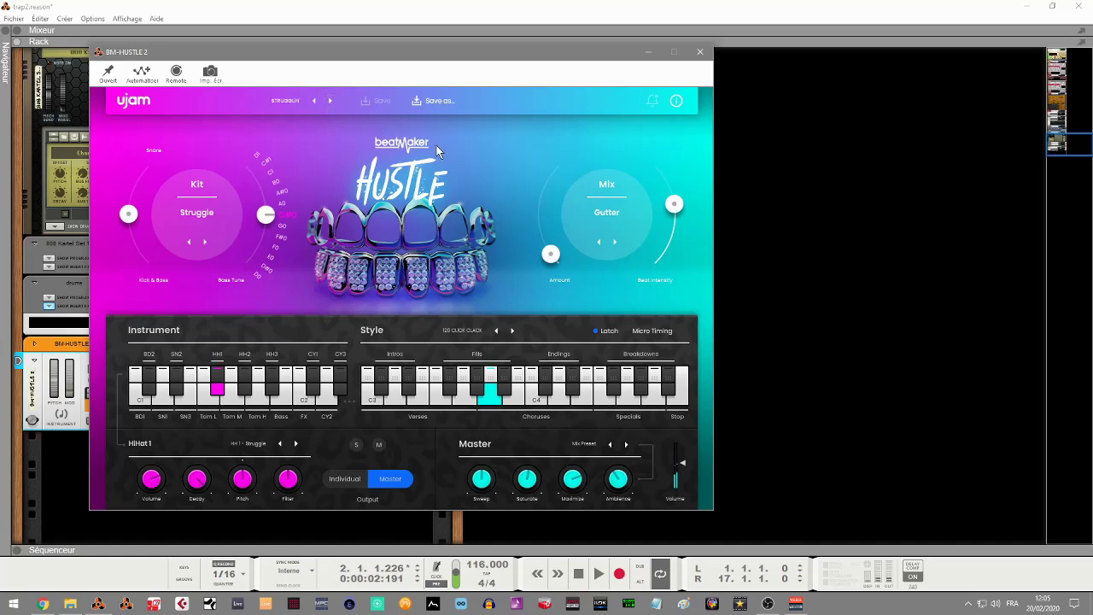
Audition the last and first Fills, the fourth Verse and the first Intro of the 120 CLICK CLACK style.
{"action": "left_click", "coordinate": [506, 394]}
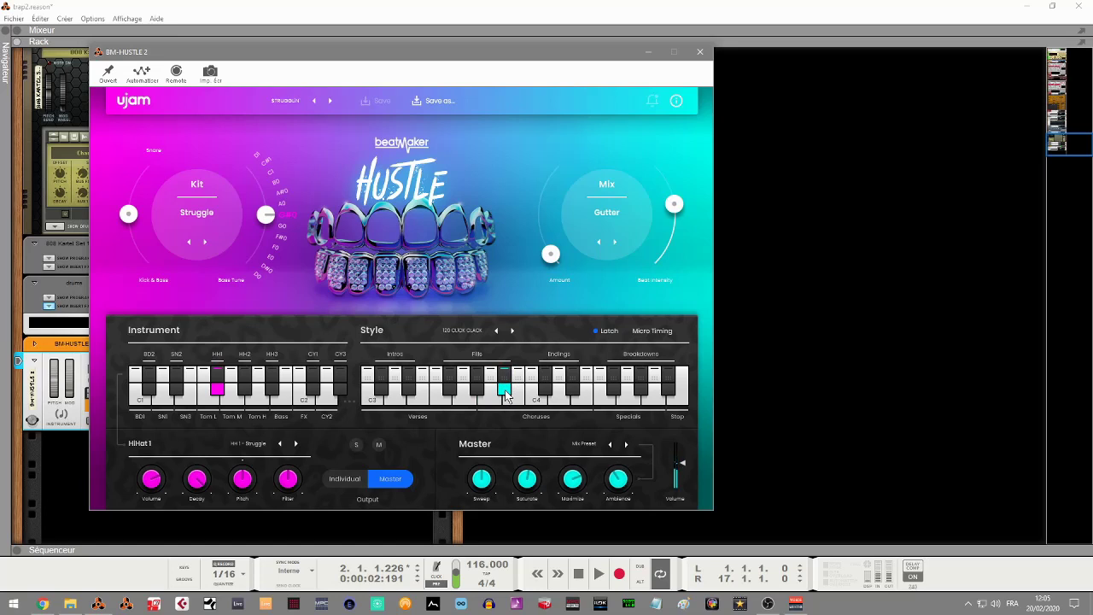
{"action": "left_click", "coordinate": [450, 394]}
{"action": "left_click", "coordinate": [436, 399]}
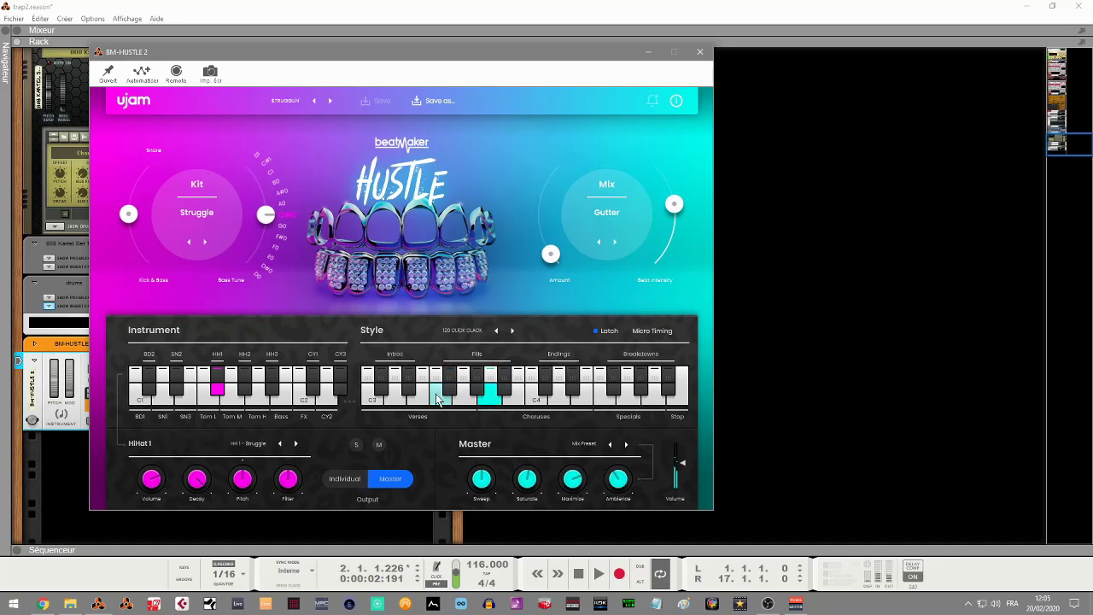
{"action": "left_click", "coordinate": [382, 393]}
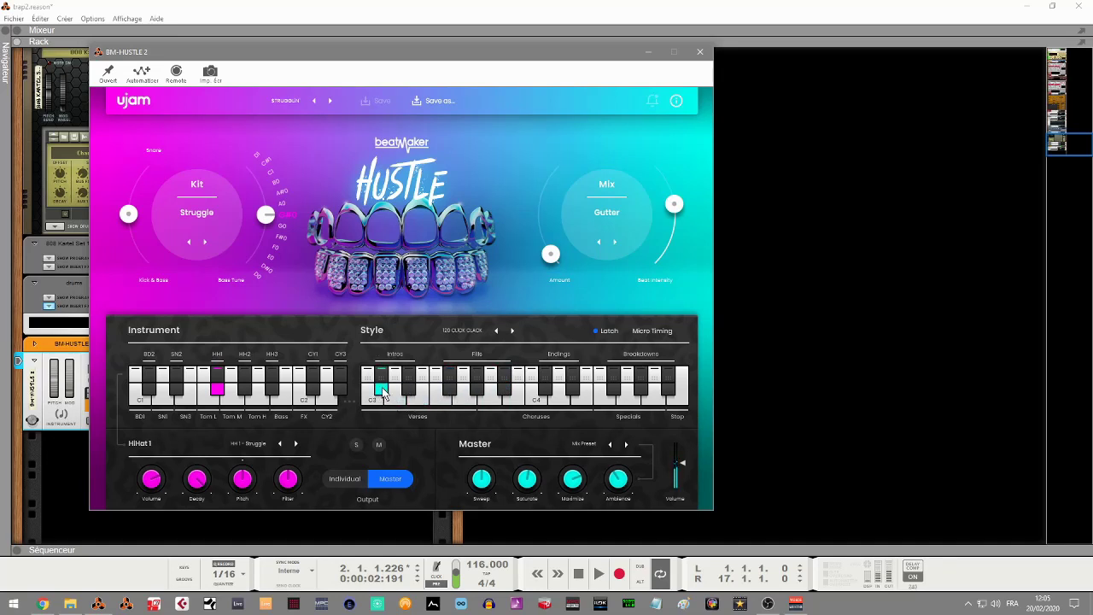
{"action": "left_click", "coordinate": [504, 381]}
{"action": "left_click", "coordinate": [507, 392]}
Reveal the sequencer beside the BM-HUSTLE 2 instrument window and turn off Latch.
{"action": "left_click_drag", "start_coordinate": [543, 54], "coordinate": [885, 15]}
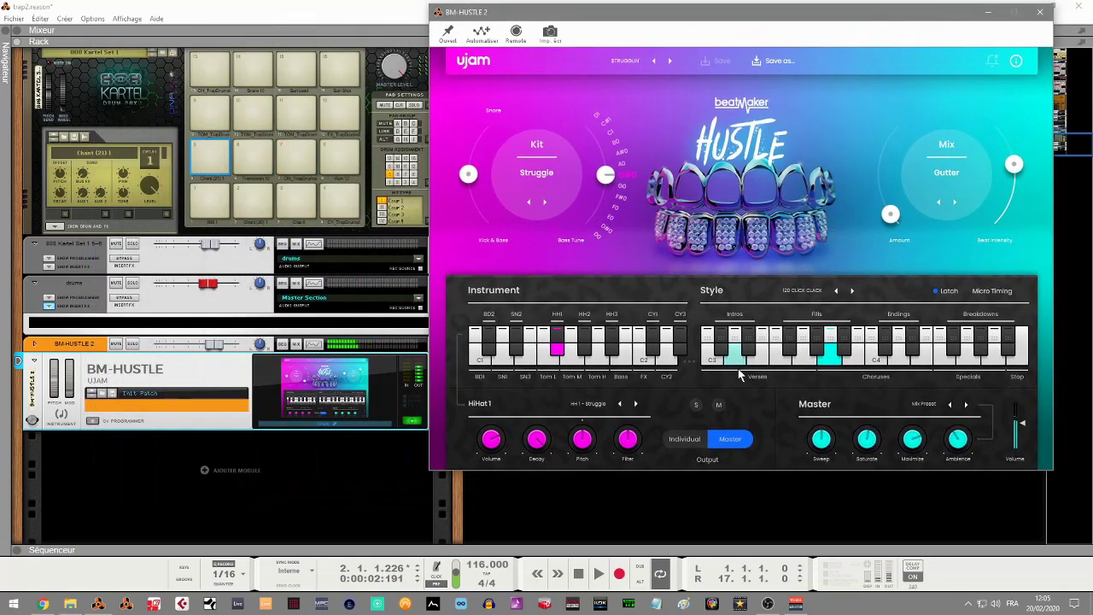
{"action": "left_click", "coordinate": [19, 550]}
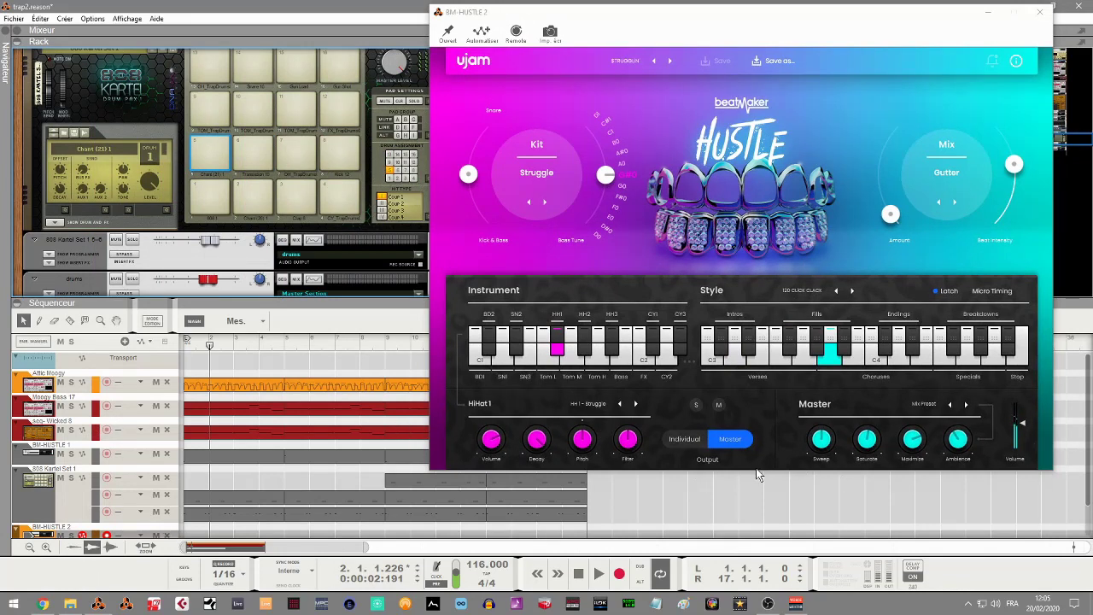
{"action": "left_click", "coordinate": [944, 291]}
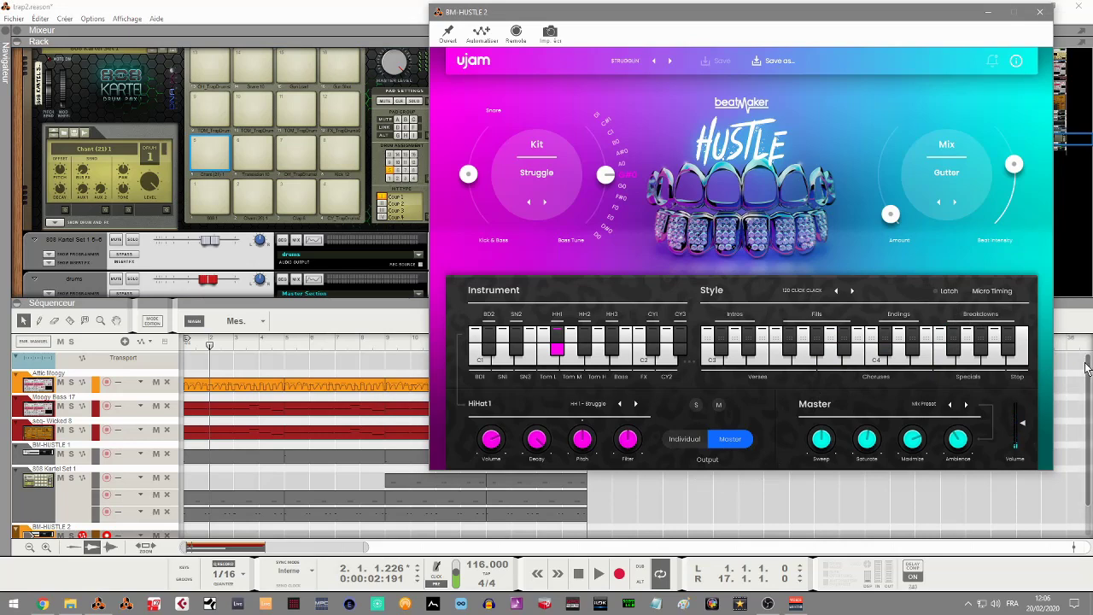
Place the first Verse pattern as a clip at bar 1 of the BM-HUSTLE 2 sequencer track.
{"action": "left_click_drag", "start_coordinate": [1087, 367], "coordinate": [1088, 379]}
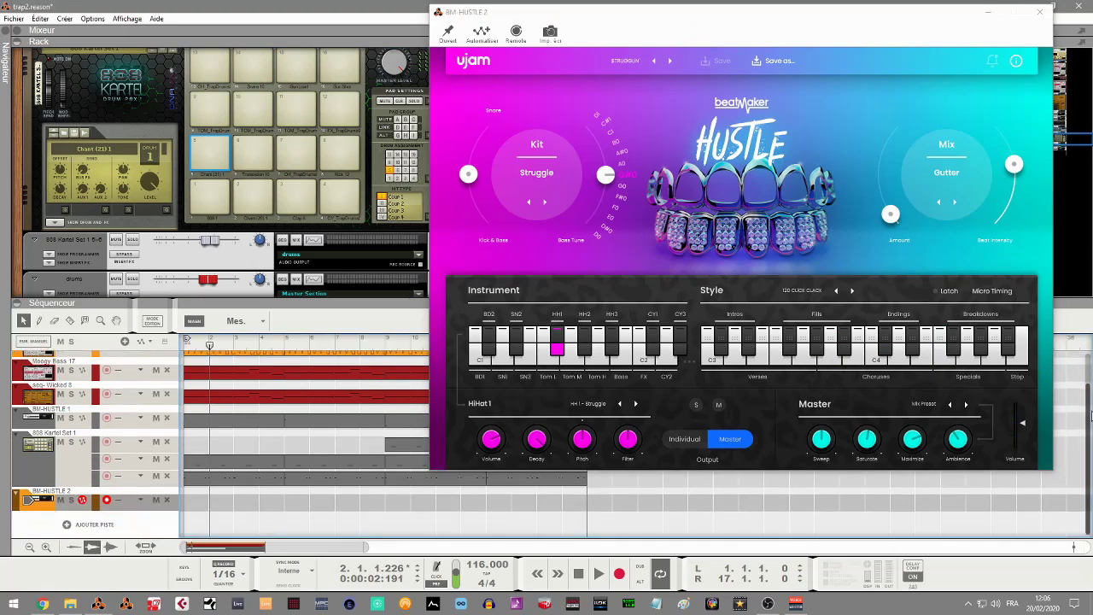
{"action": "left_click", "coordinate": [708, 340]}
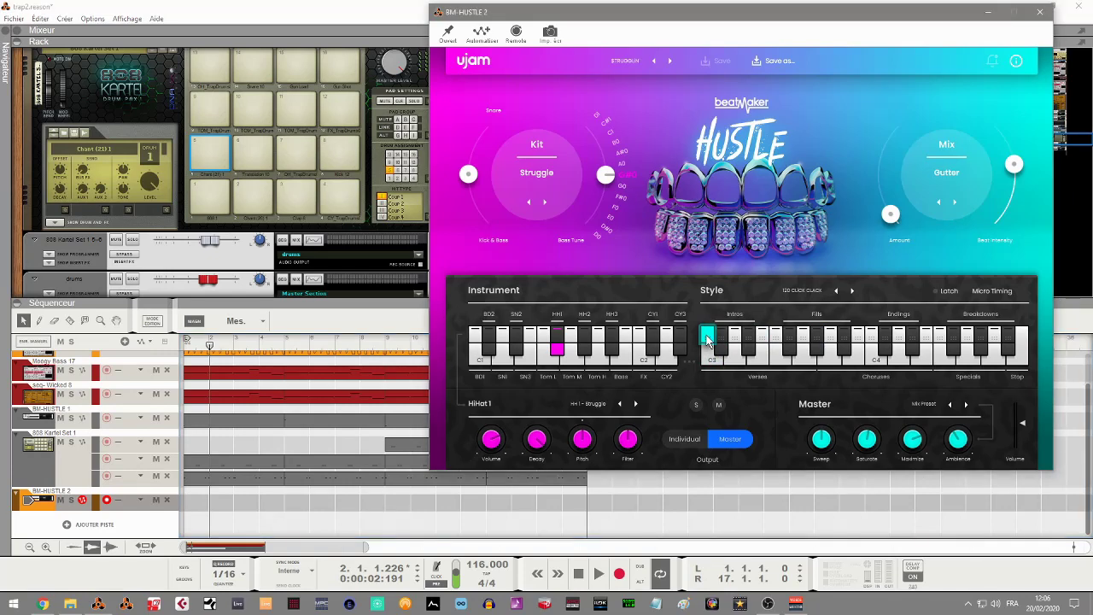
{"action": "left_click", "coordinate": [222, 506]}
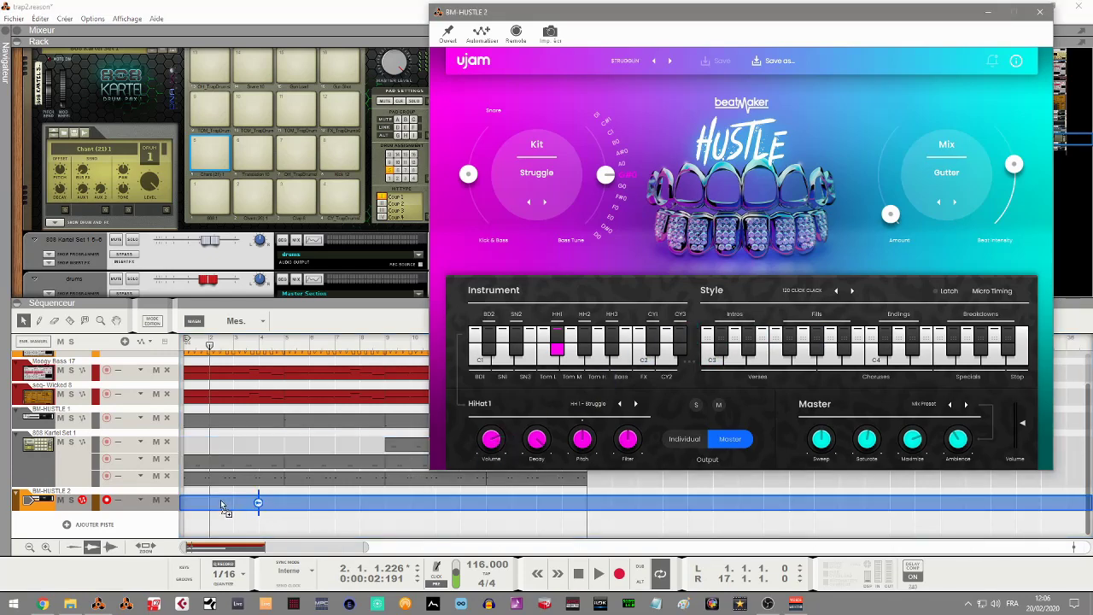
{"action": "double_click", "coordinate": [188, 505]}
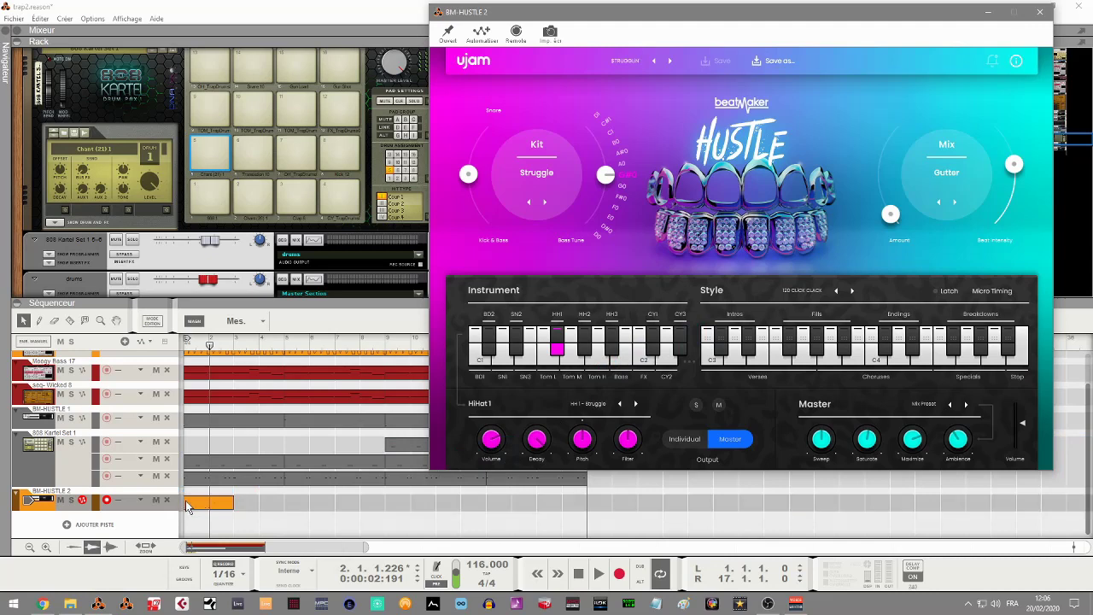
Solo the BM-HUSTLE 2 track and play the sequence from the start.
{"action": "left_click", "coordinate": [72, 501]}
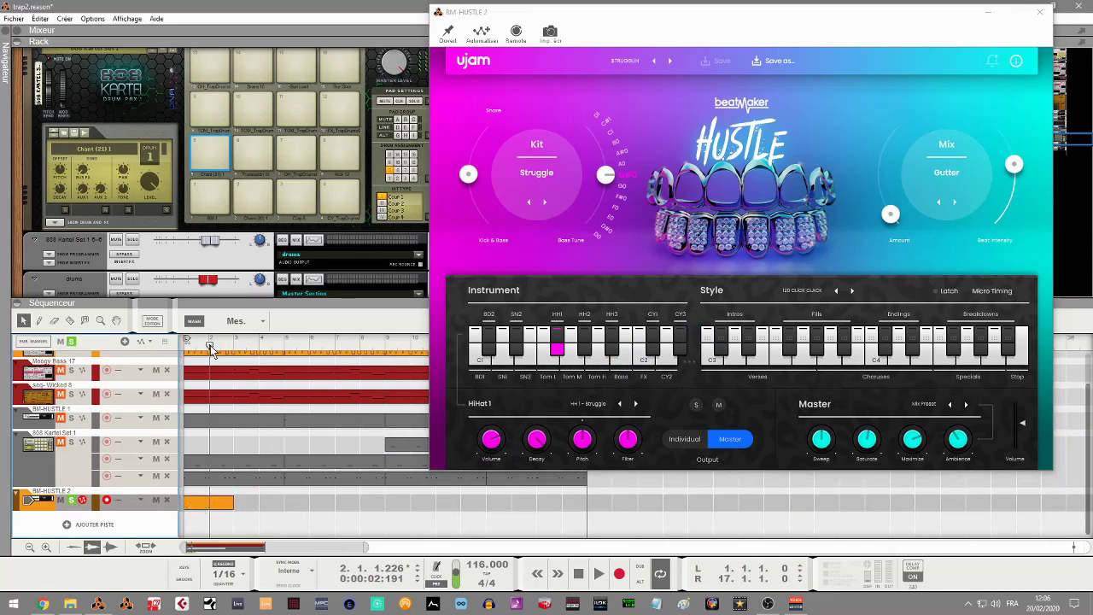
{"action": "key", "text": "space"}
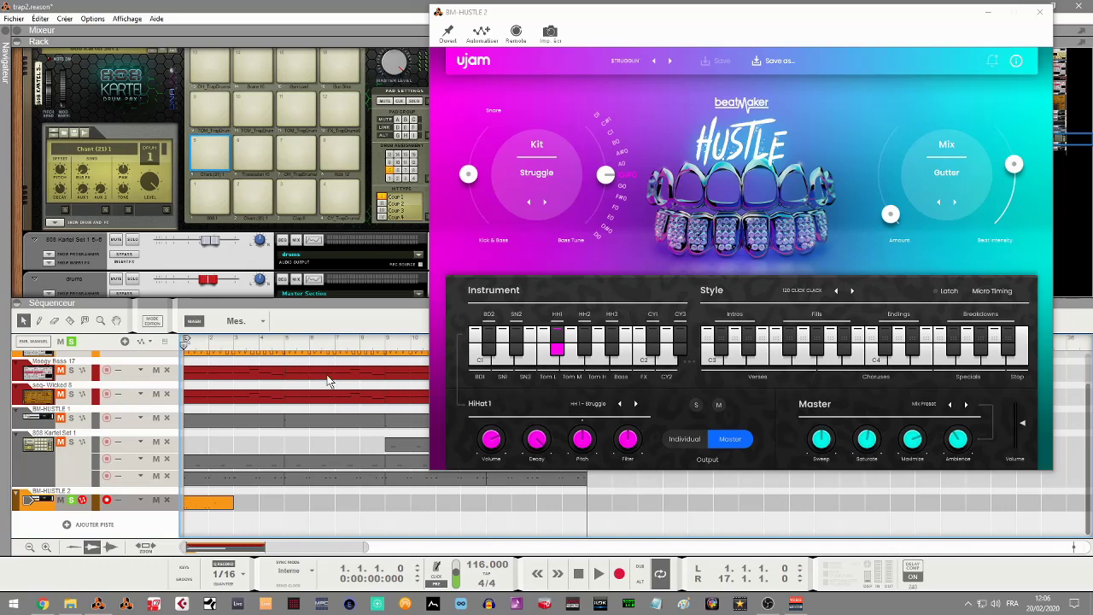
{"action": "key", "text": "space"}
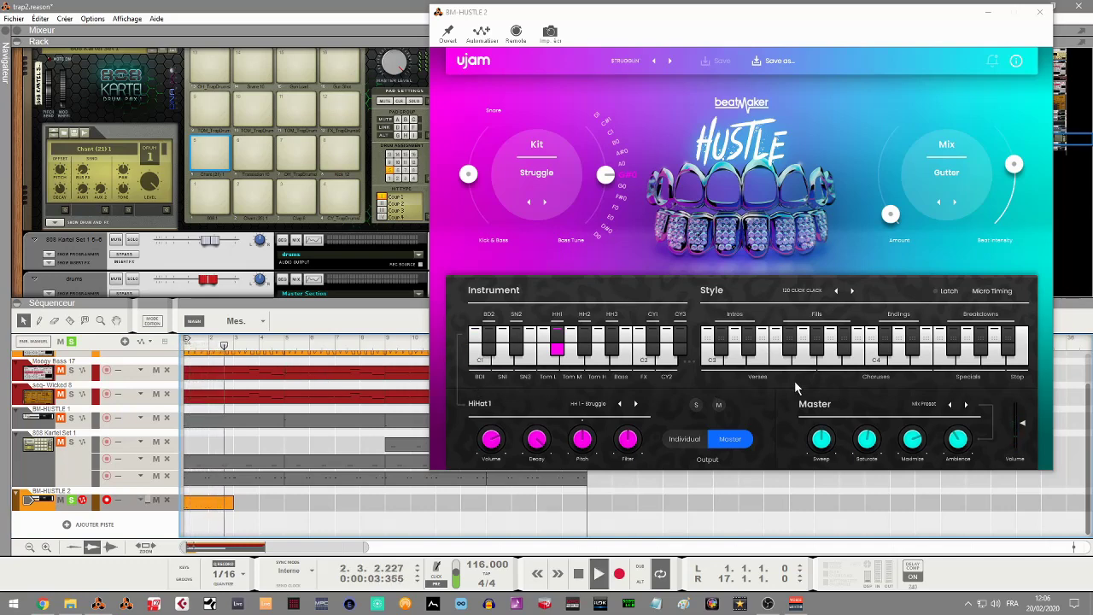
Add the first Chorus pattern to the BM-HUSTLE 2 track at bar 3, directly after the Verse clip.
{"action": "left_click", "coordinate": [815, 337]}
{"action": "left_click", "coordinate": [829, 337]}
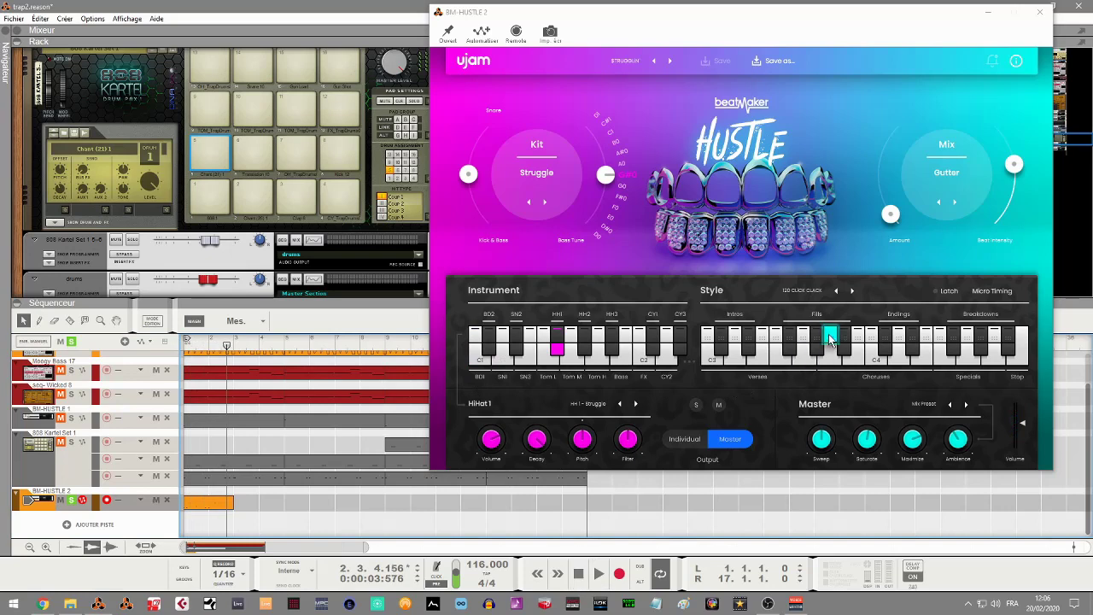
{"action": "left_click", "coordinate": [290, 507]}
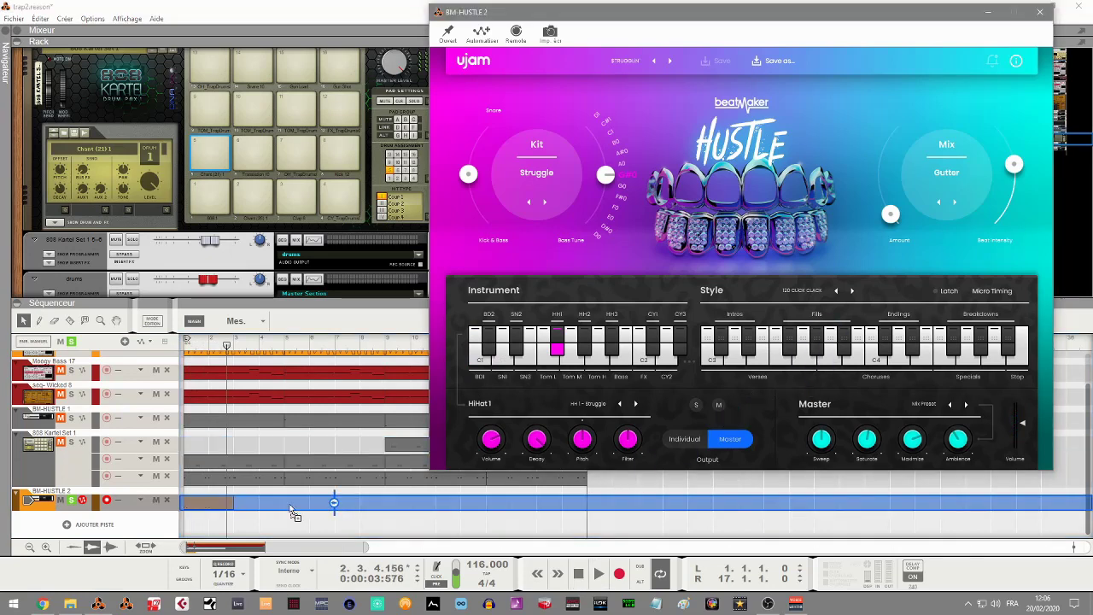
{"action": "left_click", "coordinate": [233, 500]}
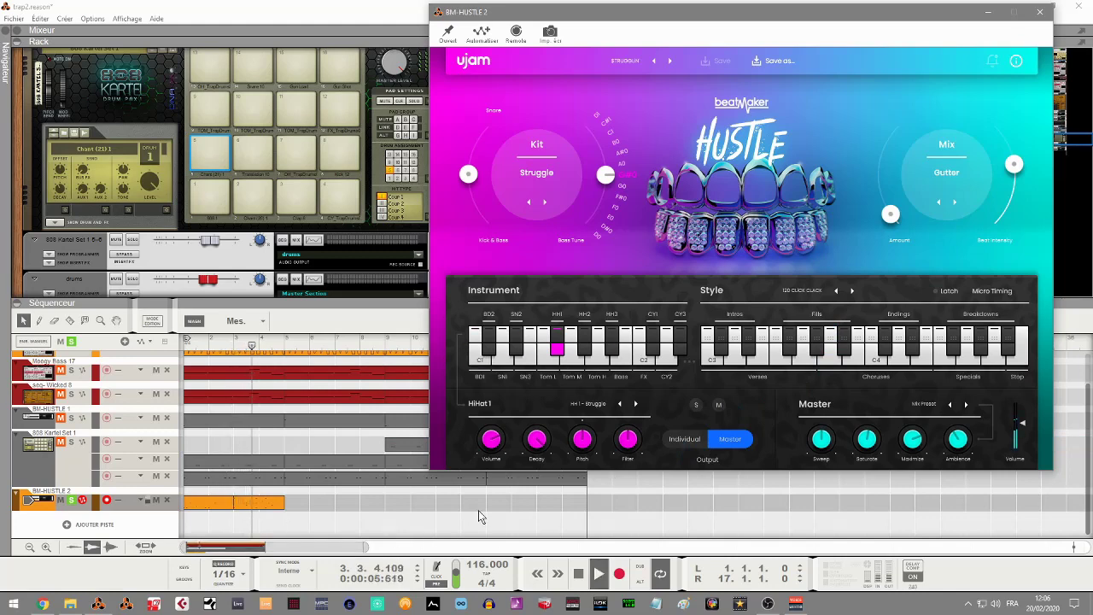
Add the last Fill pattern to the BM-HUSTLE 2 track at bar 5 and play the sequence from the start.
{"action": "left_click", "coordinate": [843, 337]}
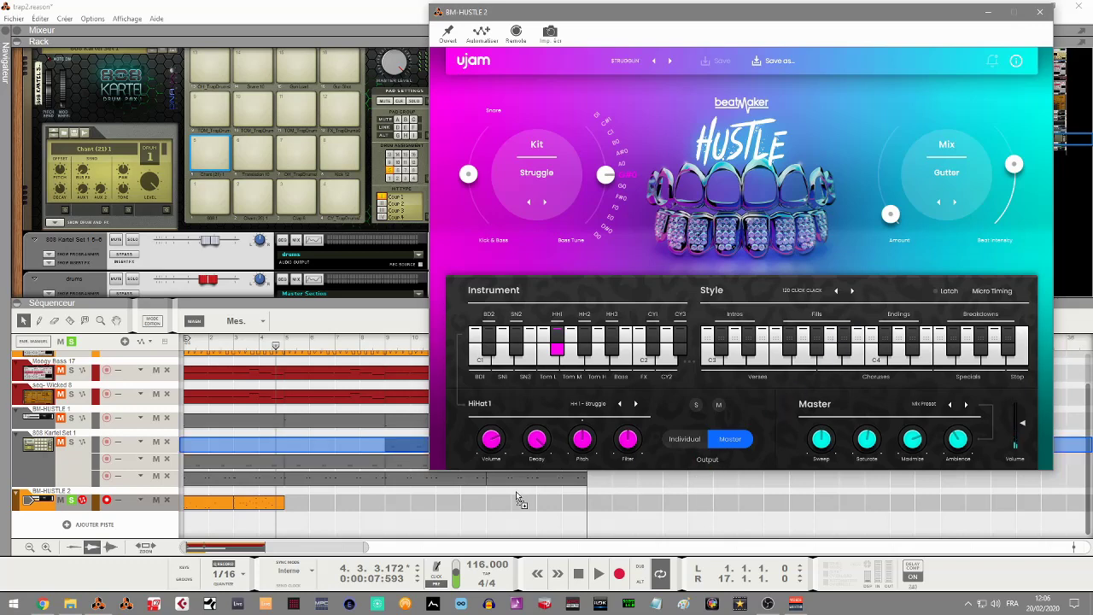
{"action": "left_click", "coordinate": [337, 504]}
{"action": "key", "text": "space"}
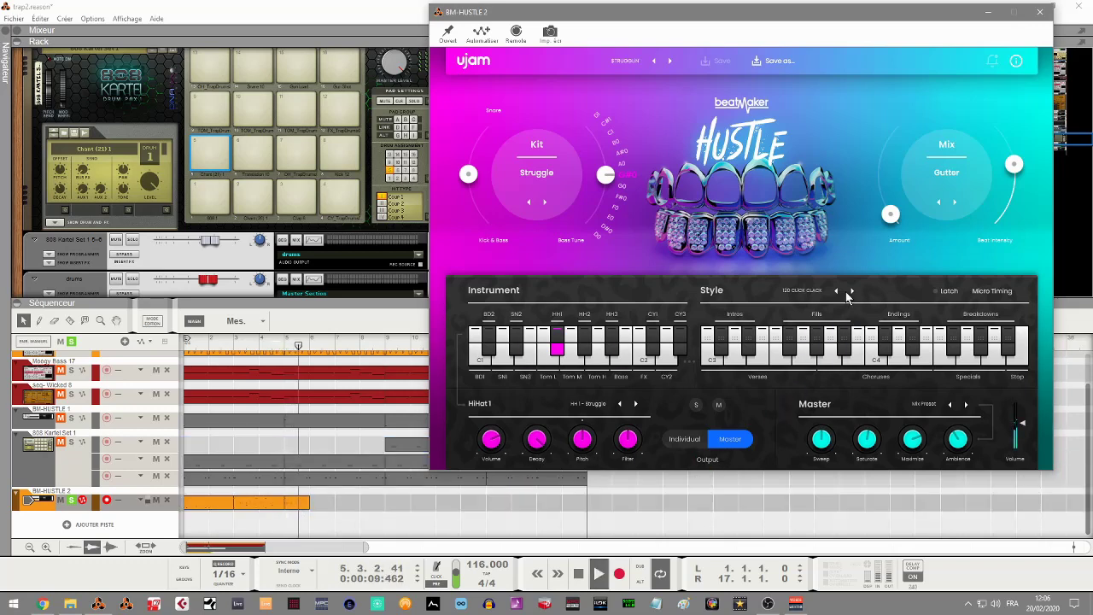
{"action": "key", "text": "Home"}
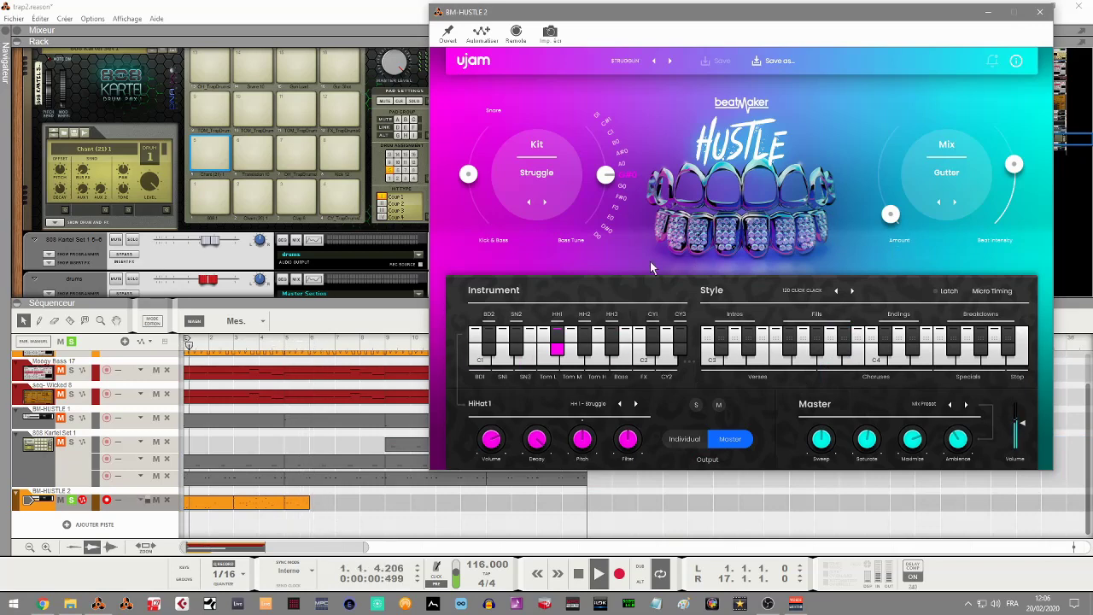
Add the first Verse pattern again to the BM-HUSTLE 2 track at bar 6, directly after the Fill clip.
{"action": "left_click", "coordinate": [740, 363]}
{"action": "left_click", "coordinate": [711, 363]}
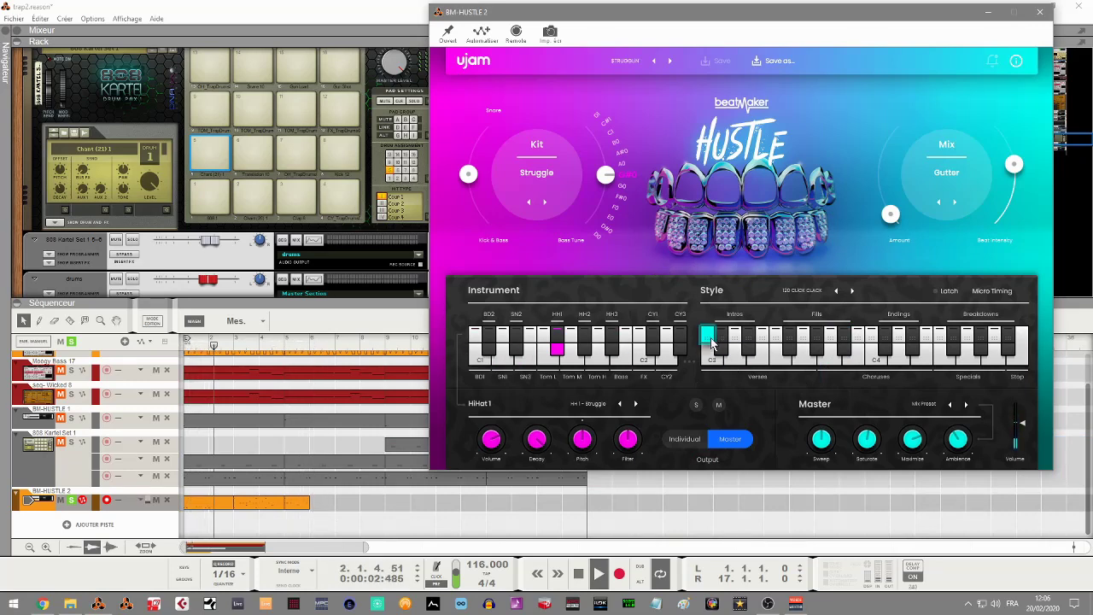
{"action": "left_click_drag", "start_coordinate": [461, 507], "coordinate": [323, 511]}
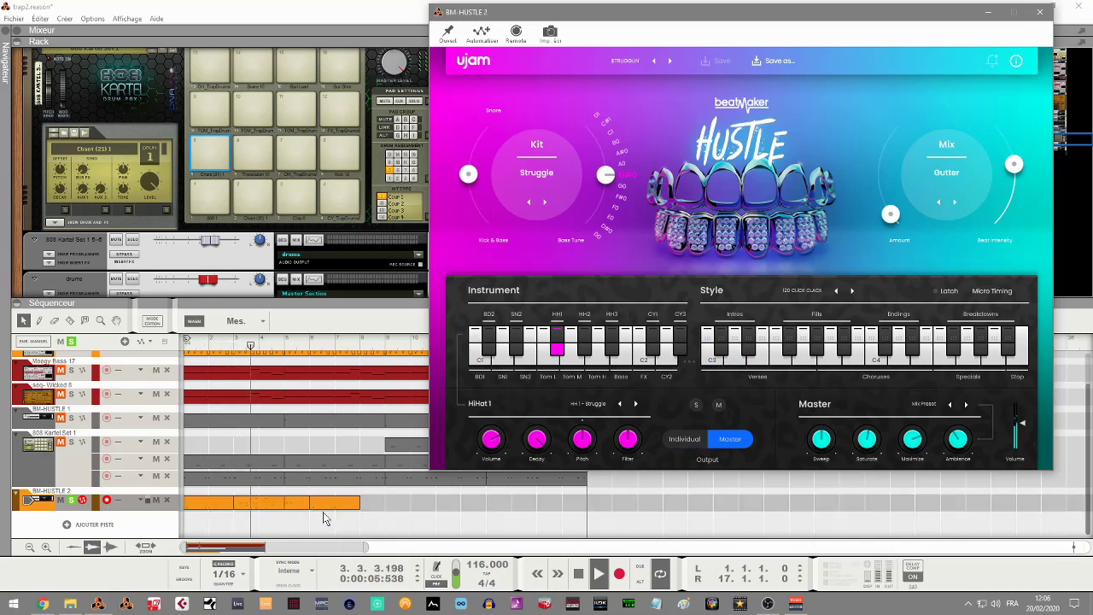
Append two more two-bar patterns from the style keyboard to the BM-HUSTLE 2 track, at bars 8 and 10.
{"action": "left_click", "coordinate": [802, 342]}
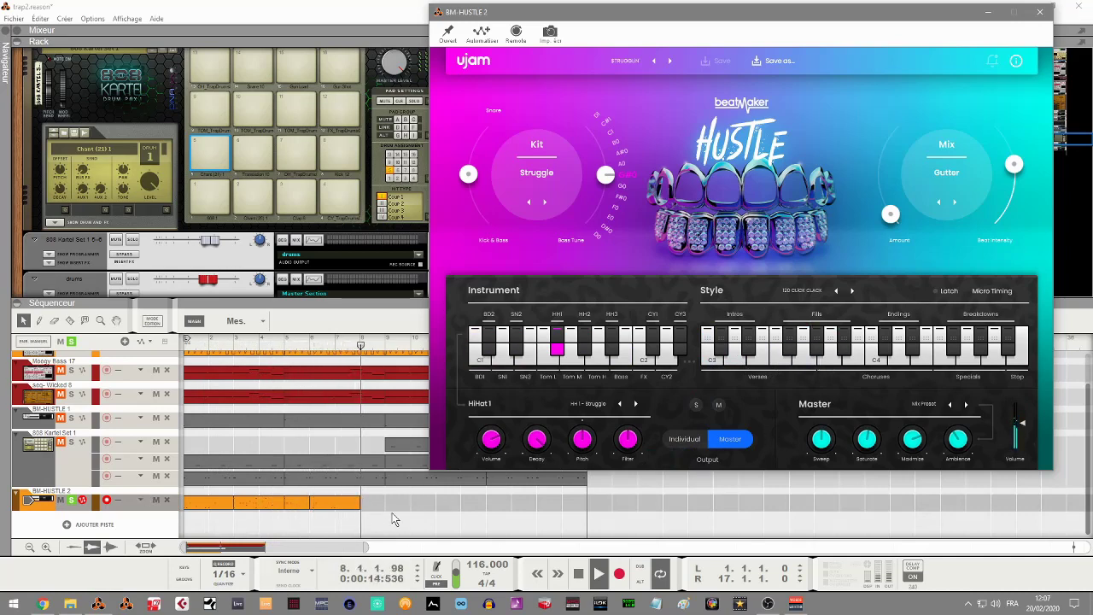
{"action": "left_click", "coordinate": [818, 338]}
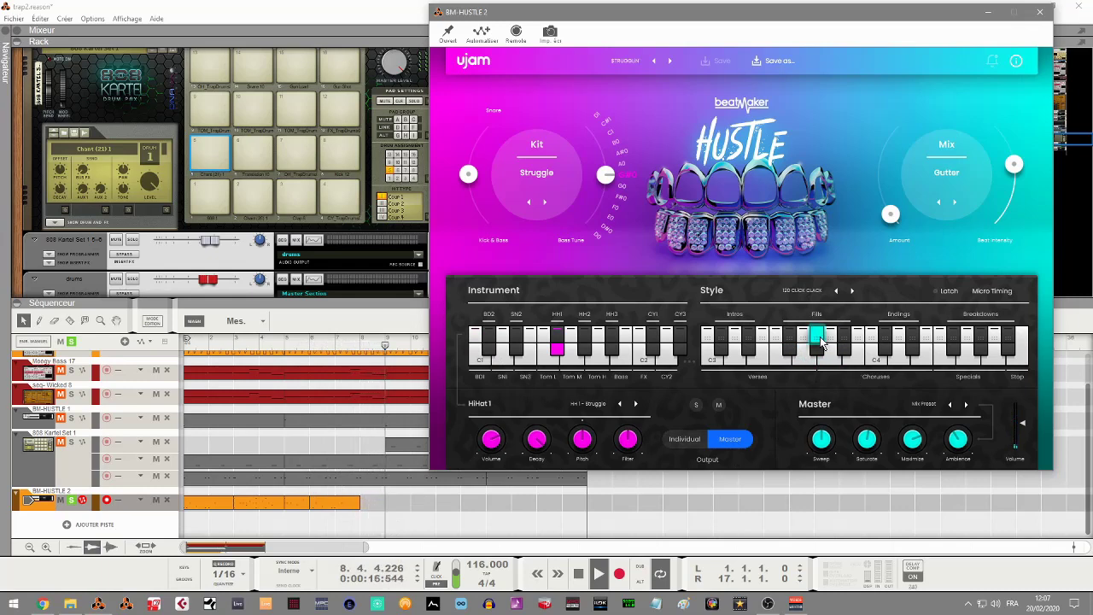
{"action": "left_click", "coordinate": [840, 339]}
{"action": "left_click", "coordinate": [358, 503]}
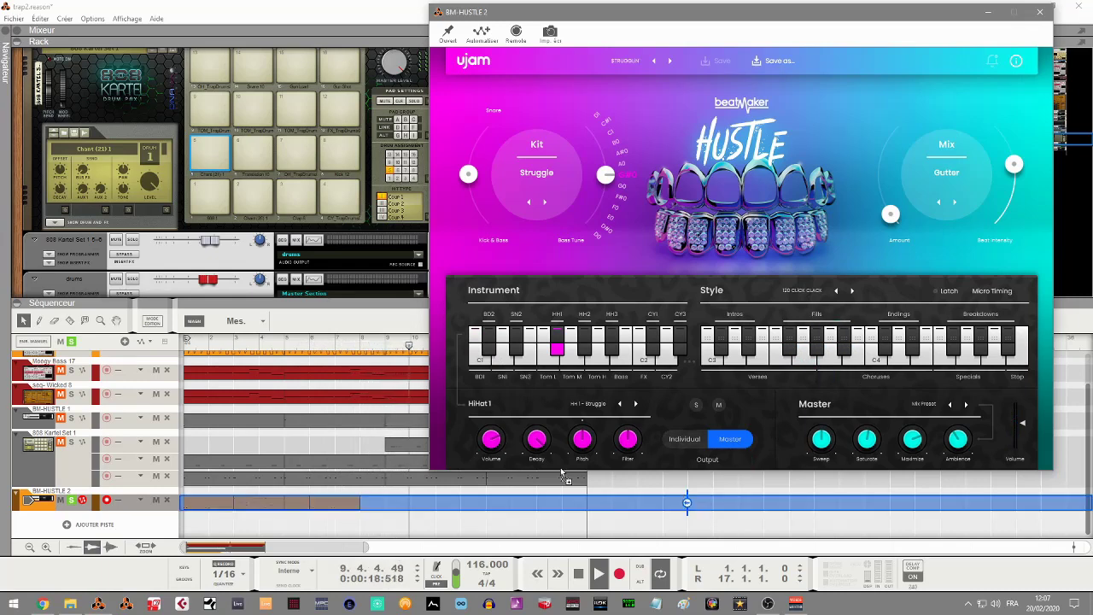
{"action": "left_click", "coordinate": [578, 487]}
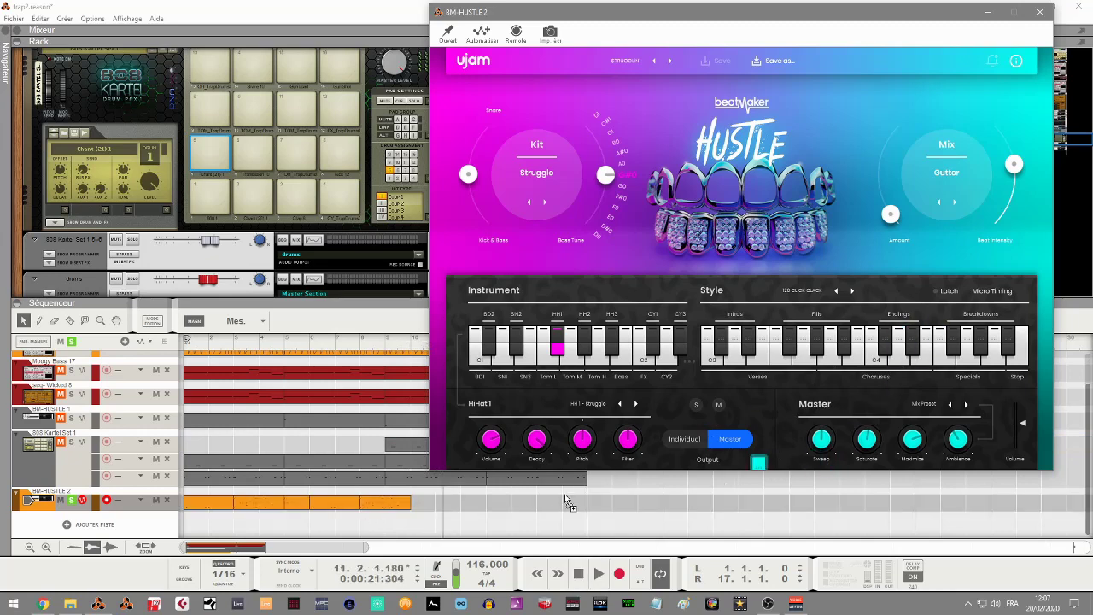
{"action": "left_click", "coordinate": [433, 503]}
{"action": "left_click_drag", "start_coordinate": [412, 504], "coordinate": [461, 503]}
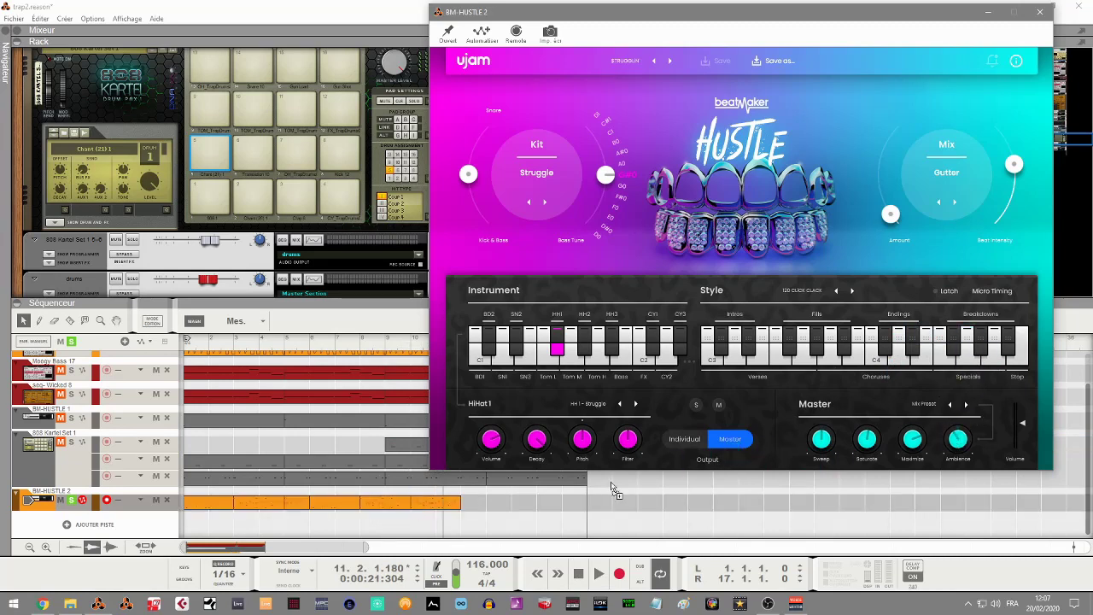
Append another two-bar pattern to the BM-HUSTLE 2 track at bar 12 and play the sequence from the start.
{"action": "left_click", "coordinate": [485, 503]}
{"action": "left_click", "coordinate": [466, 504]}
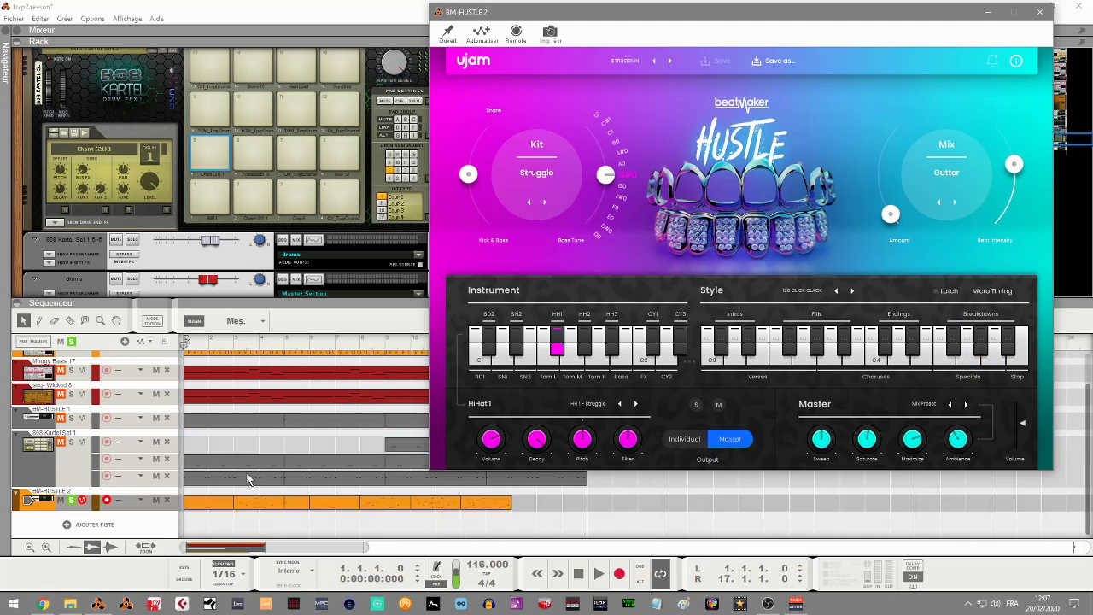
{"action": "key", "text": "space"}
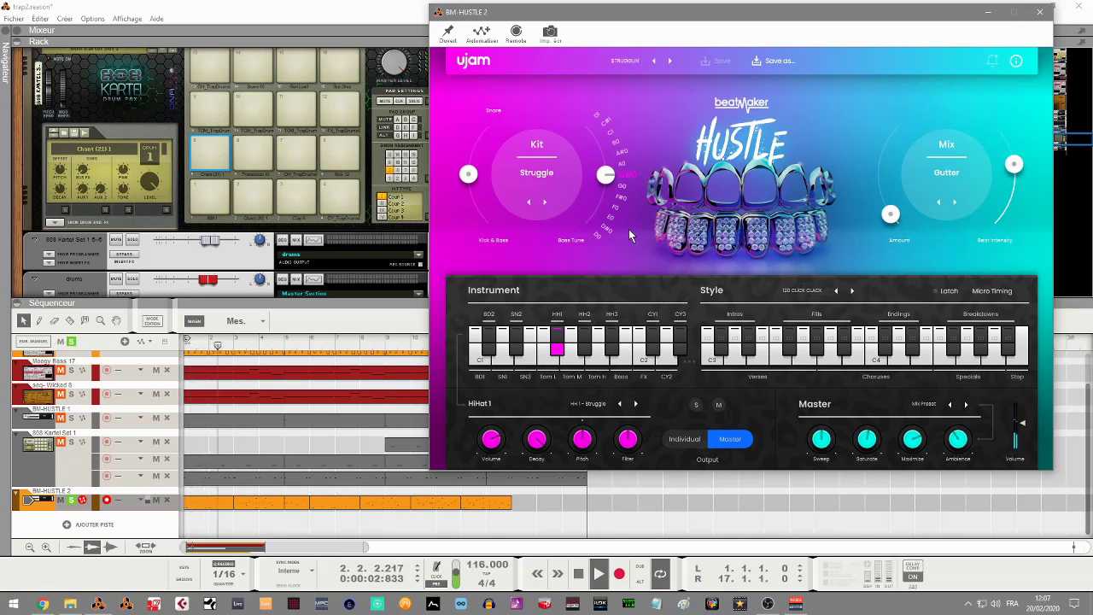
Change the kit to Trill and the mix to Trickle, and append another two-bar pattern to the BM-HUSTLE 2 track at bar 14.
{"action": "left_click", "coordinate": [543, 202]}
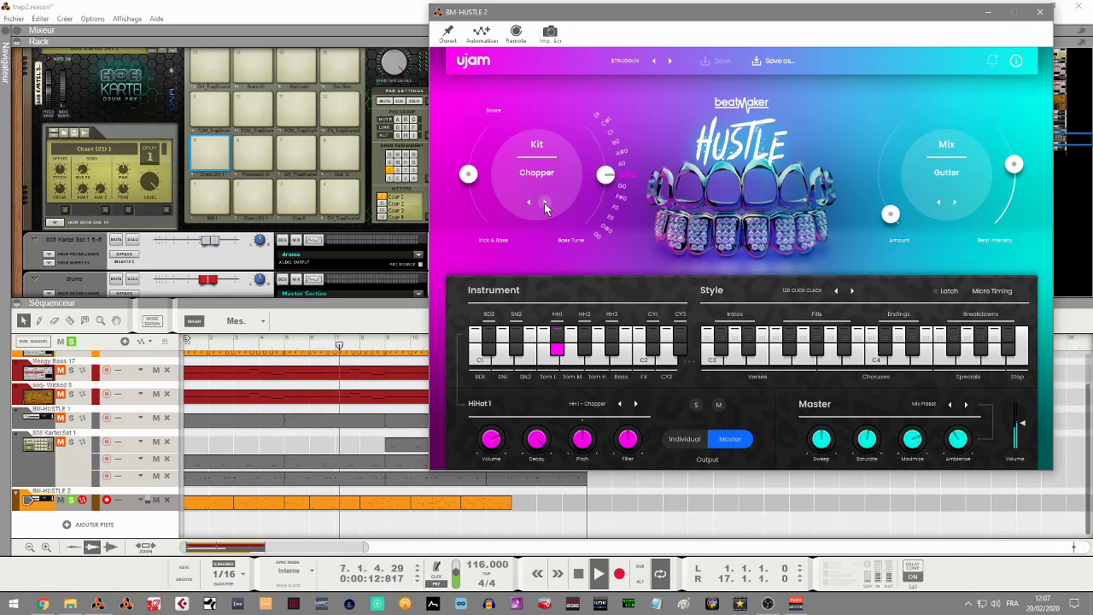
{"action": "left_click", "coordinate": [545, 205]}
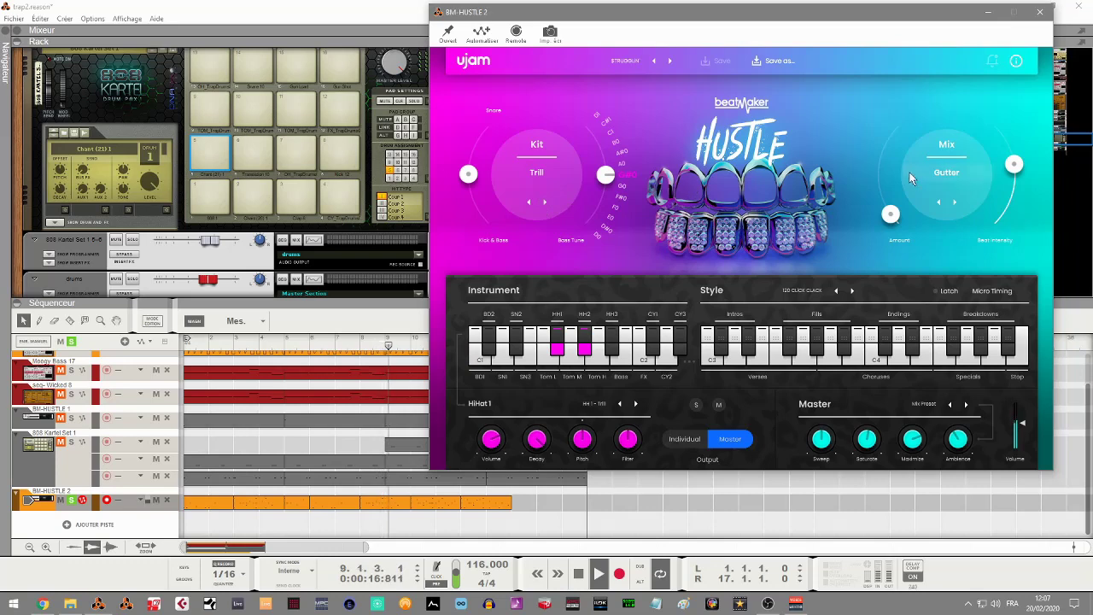
{"action": "left_click", "coordinate": [954, 204]}
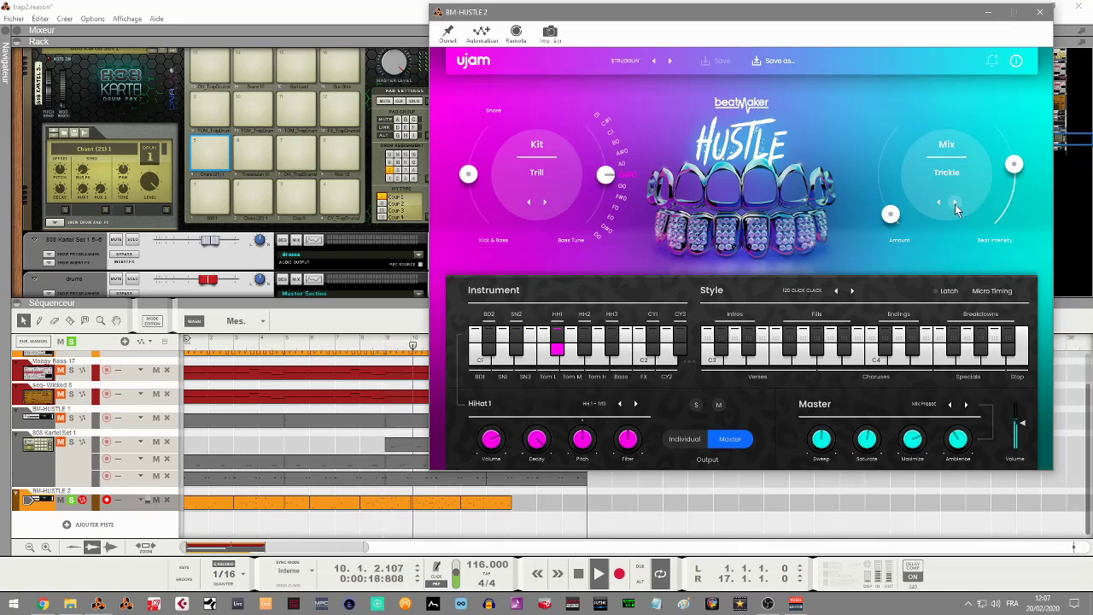
{"action": "left_click", "coordinate": [867, 343]}
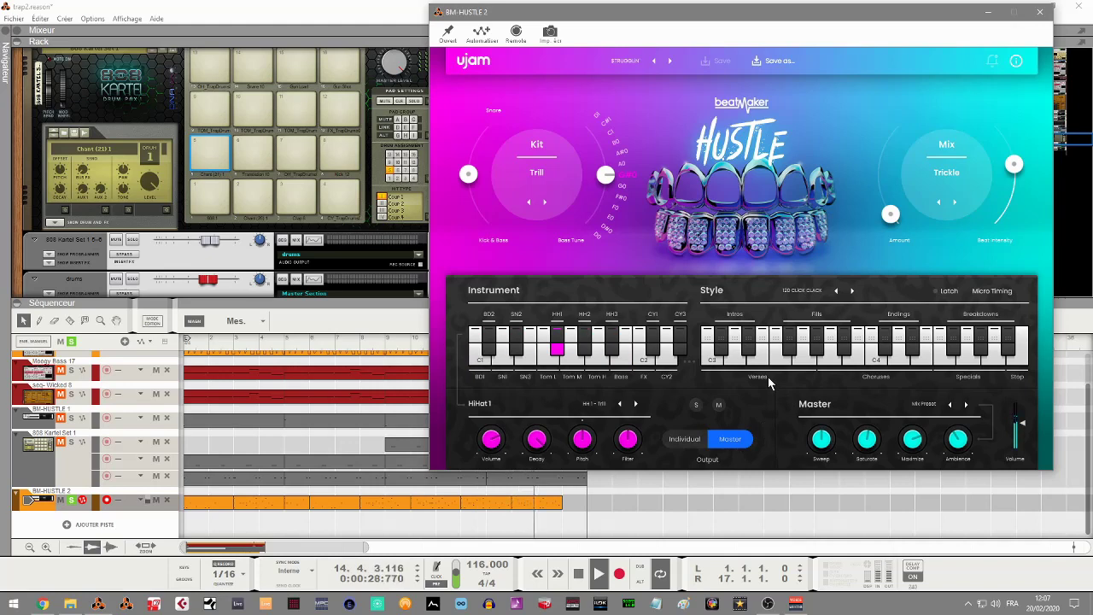
Solo the Moogy Bass 17, Attic Moogy, 808 Kartel Set 1 and Wicked 8 tracks during playback with BM-HUSTLE 2, and stop playback.
{"action": "left_click", "coordinate": [77, 375]}
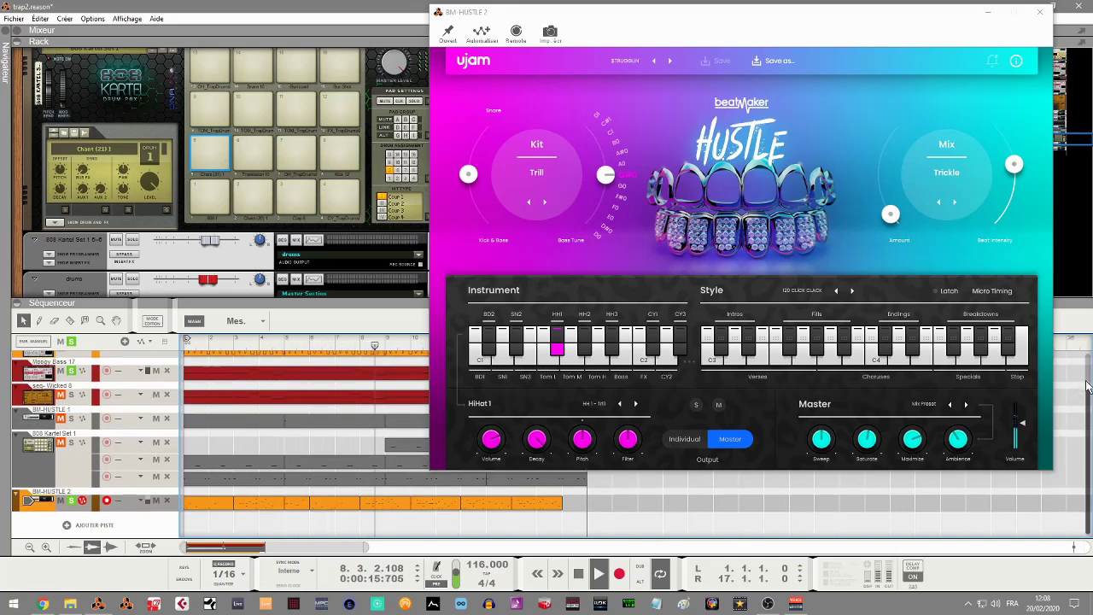
{"action": "scroll", "coordinate": [1086, 393], "scroll_direction": "up", "scroll_amount": 2}
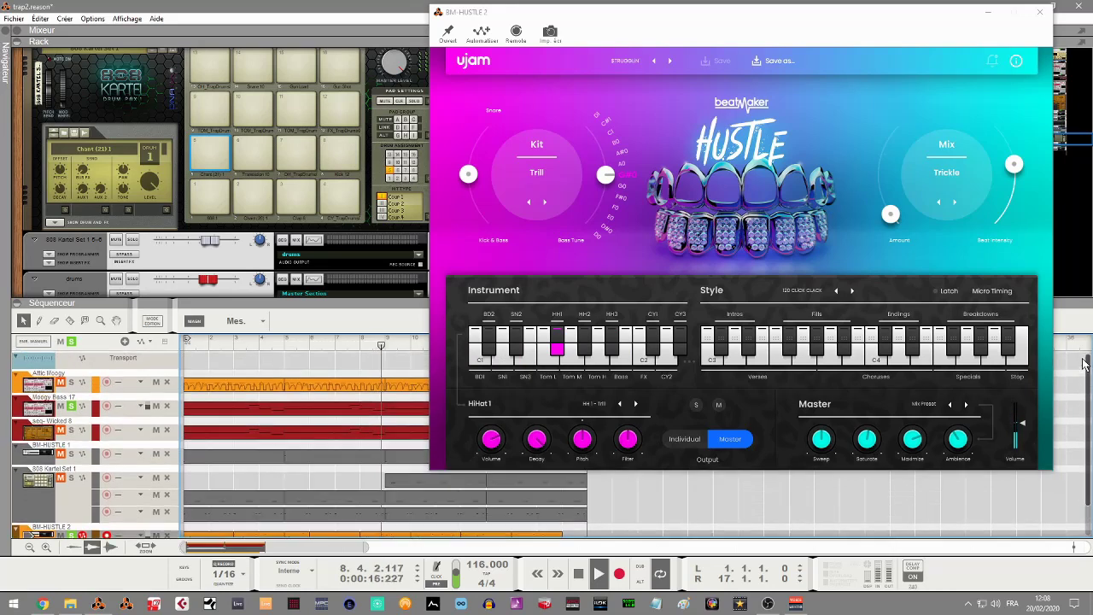
{"action": "left_click", "coordinate": [72, 381]}
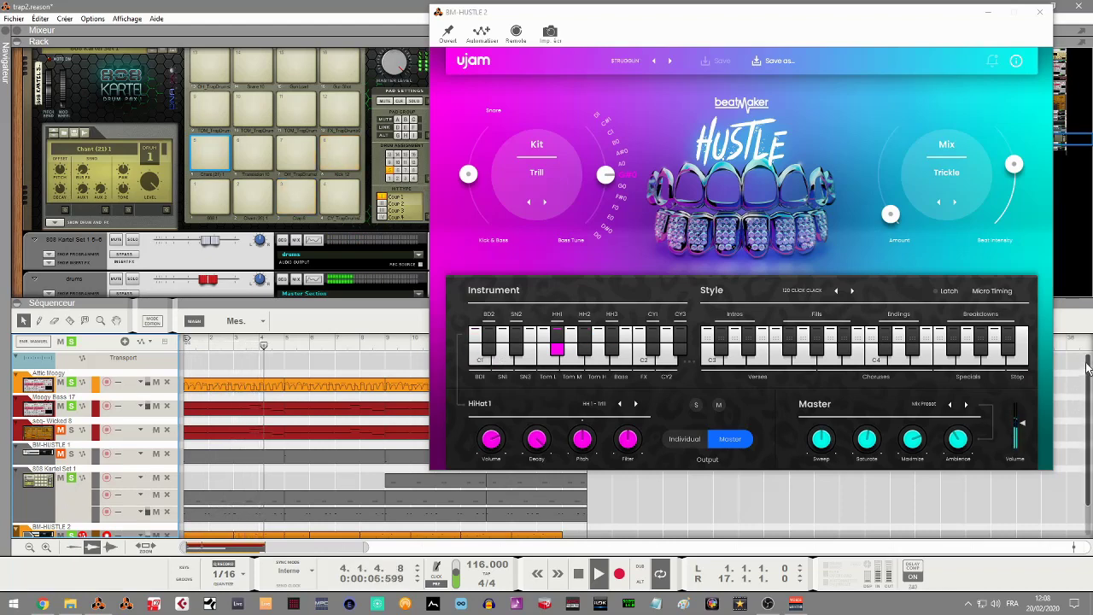
{"action": "scroll", "coordinate": [1084, 418], "scroll_direction": "down", "scroll_amount": 2}
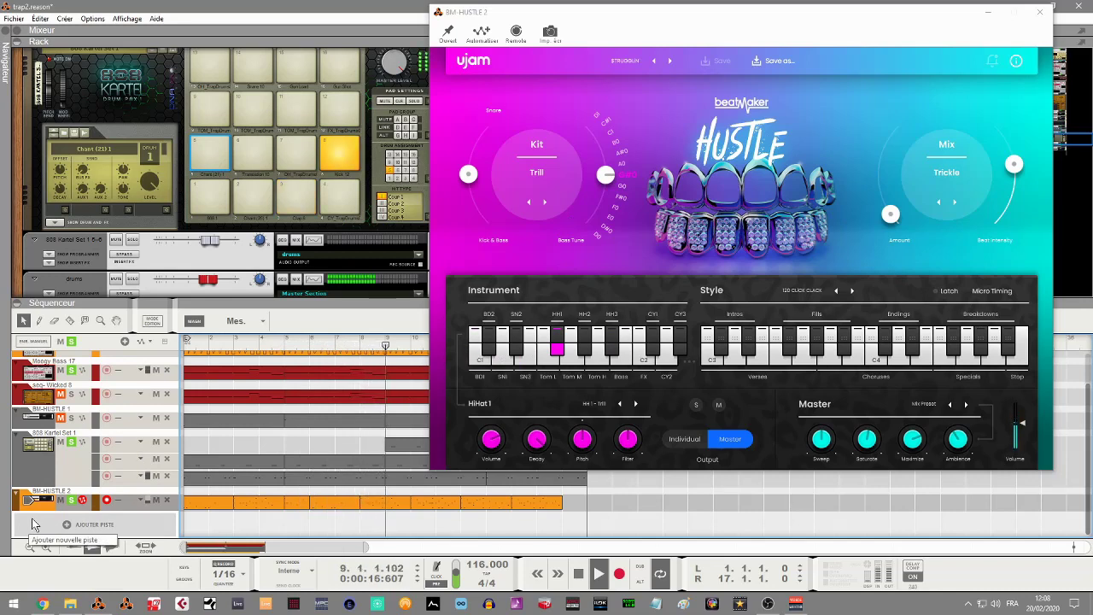
{"action": "key", "text": "space"}
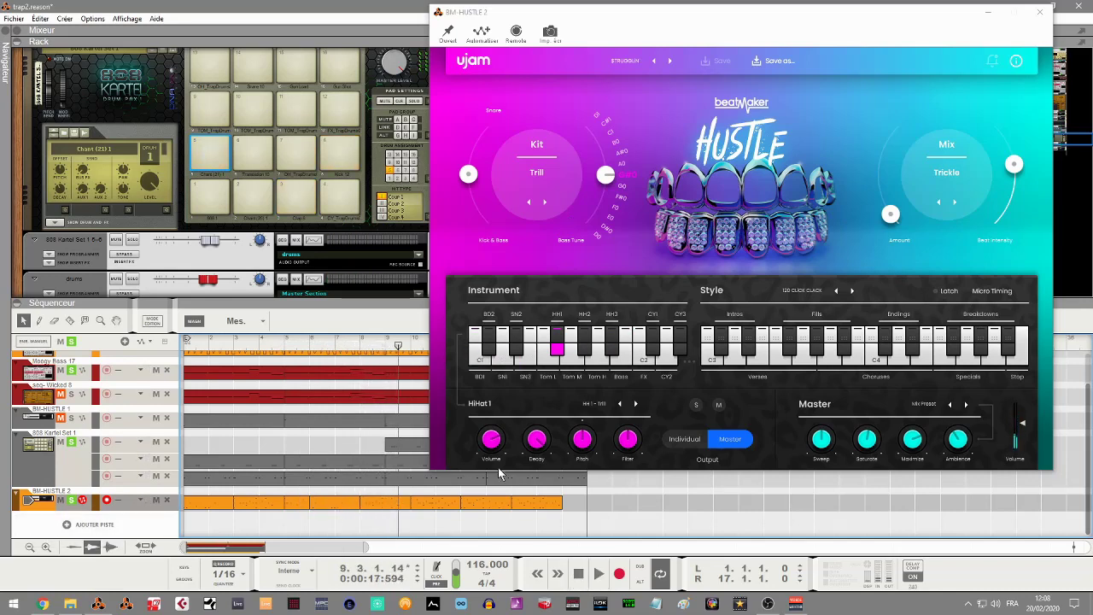
Delete all the pattern clips on the BM-HUSTLE 2 track and close the instrument's window.
{"action": "left_click", "coordinate": [135, 506]}
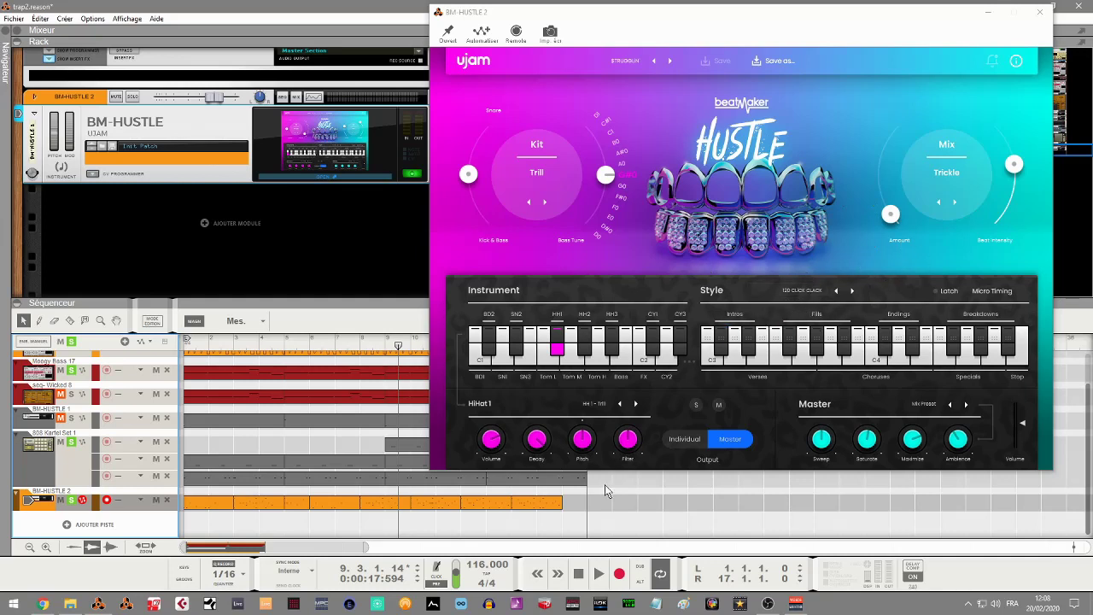
{"action": "left_click", "coordinate": [189, 506]}
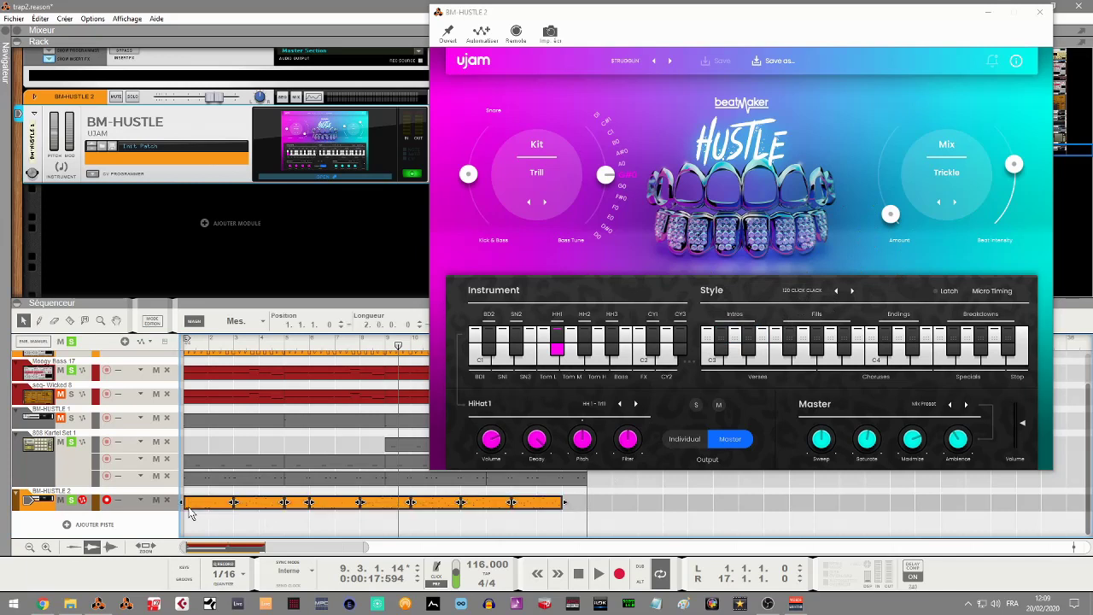
{"action": "key", "text": "Delete"}
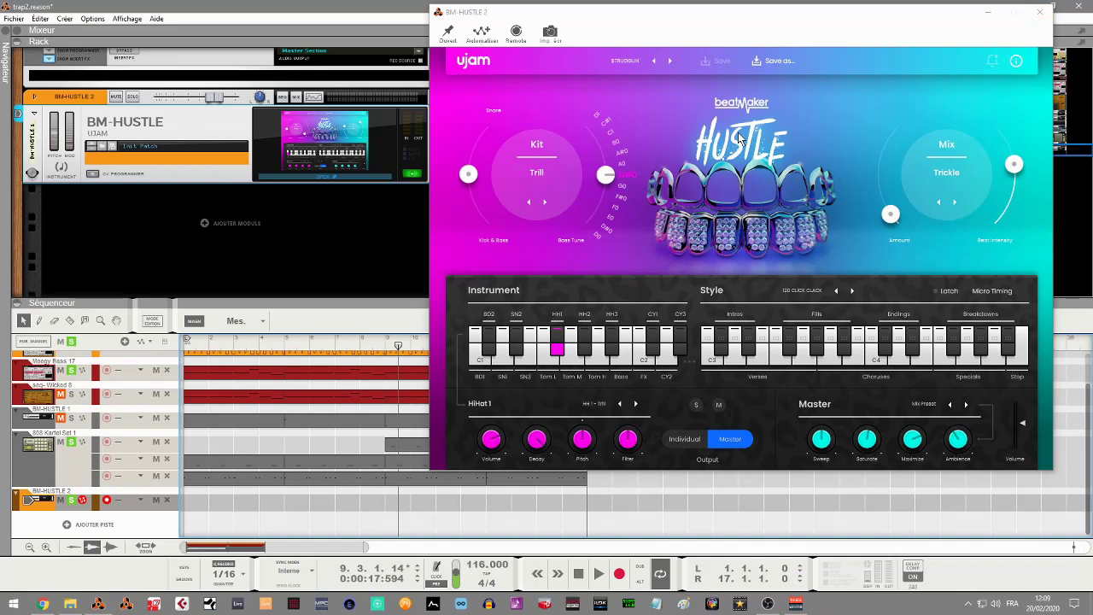
{"action": "left_click", "coordinate": [1038, 12]}
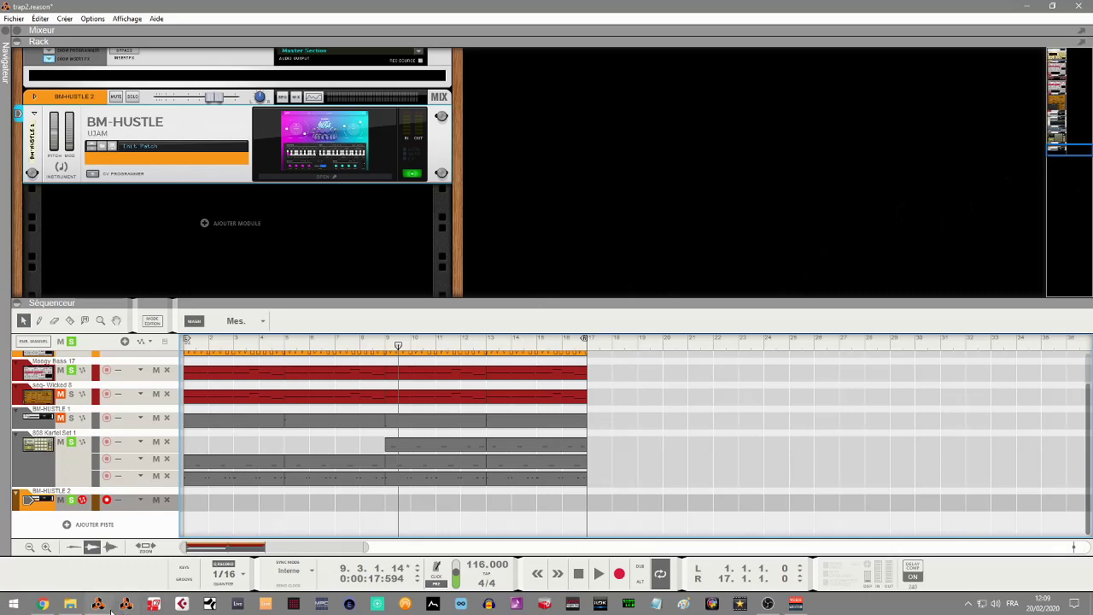
Switch to Chrome and examine the prices of the HUSTLE 2 upgrade and the full HUSTLE 2 plugin on Plugin Boutique.
{"action": "mouse_move", "coordinate": [127, 606]}
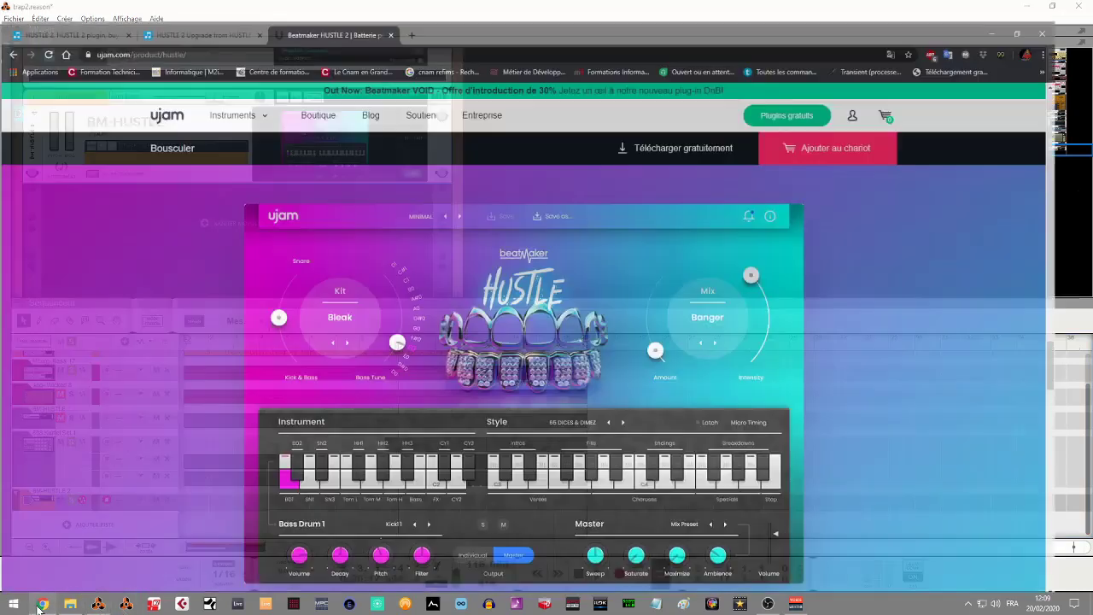
{"action": "left_click", "coordinate": [42, 604]}
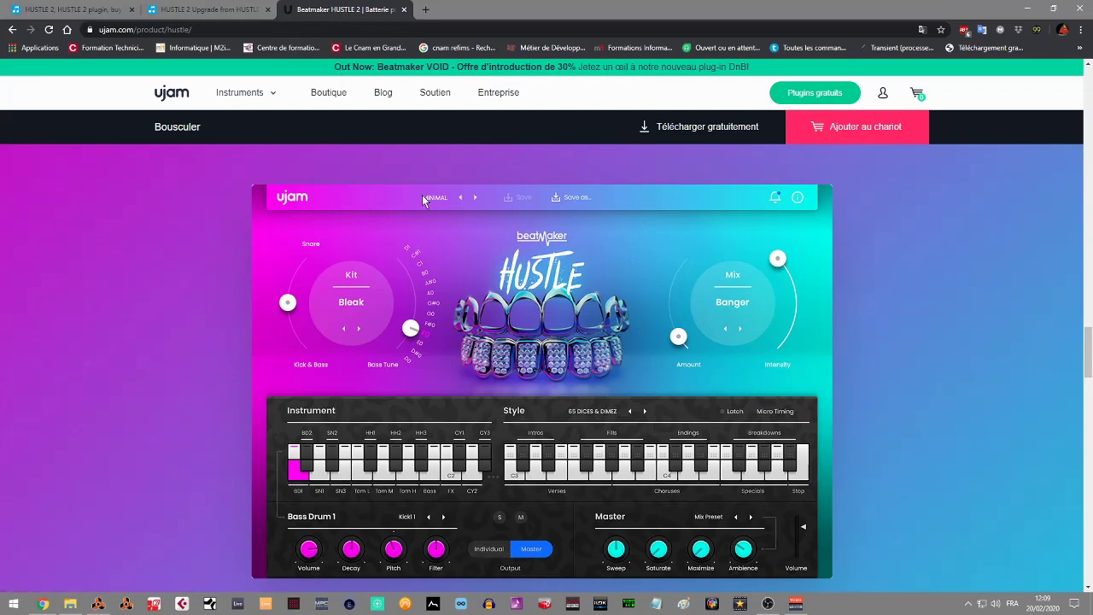
{"action": "left_click", "coordinate": [210, 9]}
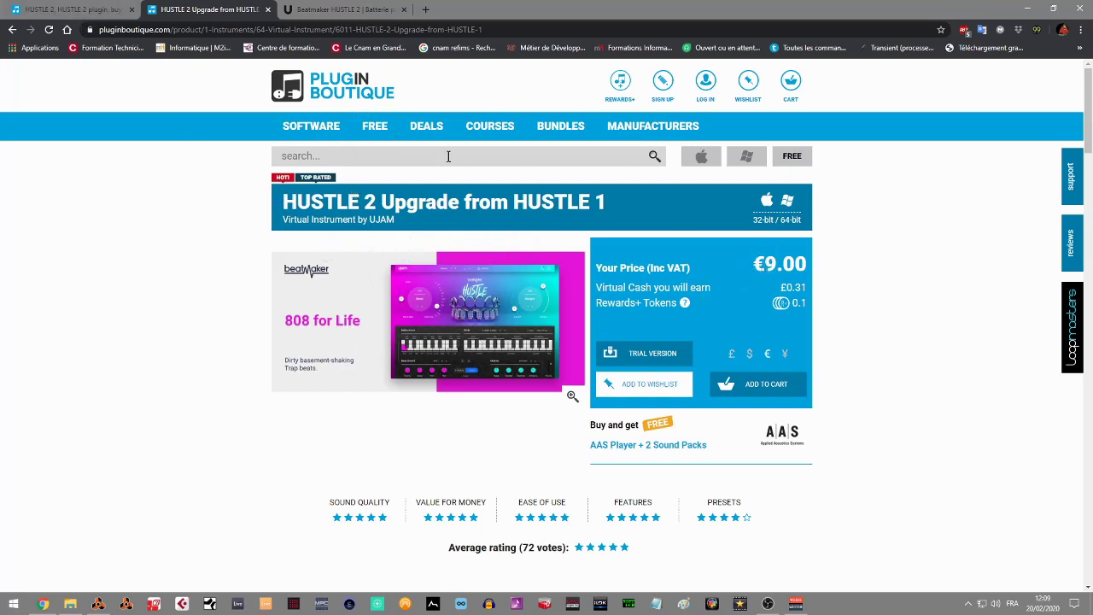
{"action": "left_click", "coordinate": [111, 10]}
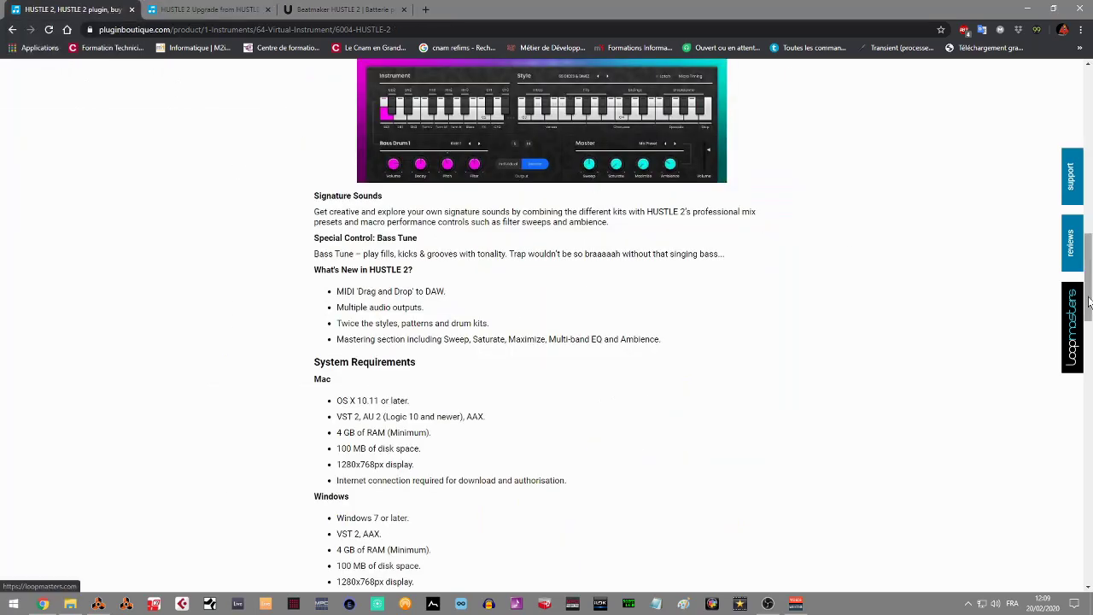
{"action": "left_click_drag", "start_coordinate": [1088, 303], "coordinate": [1040, 137]}
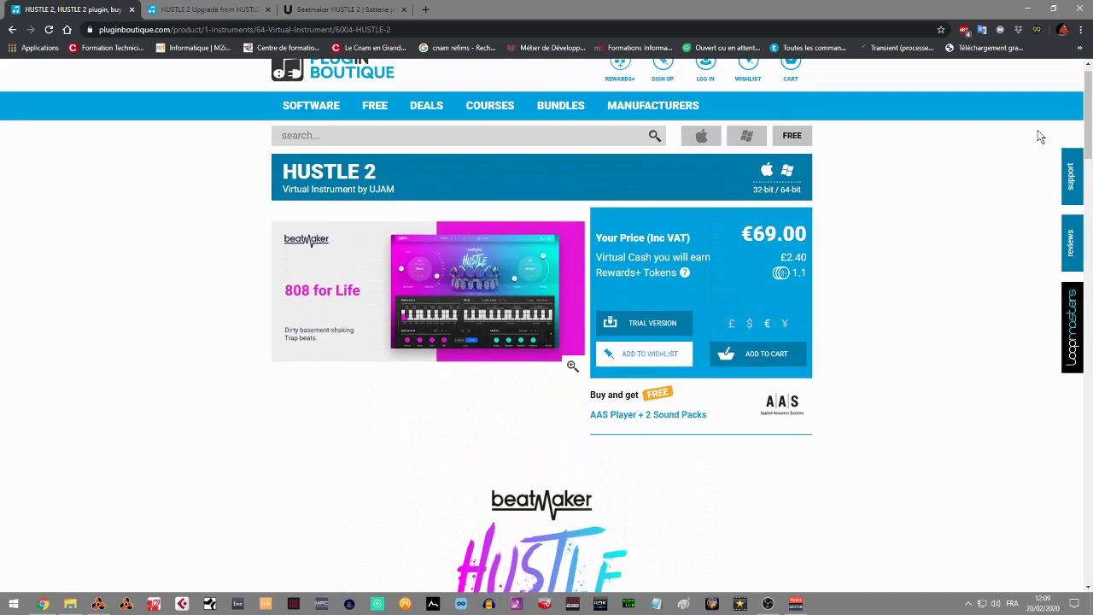
{"action": "scroll", "coordinate": [1020, 139], "scroll_direction": "up", "scroll_amount": 1}
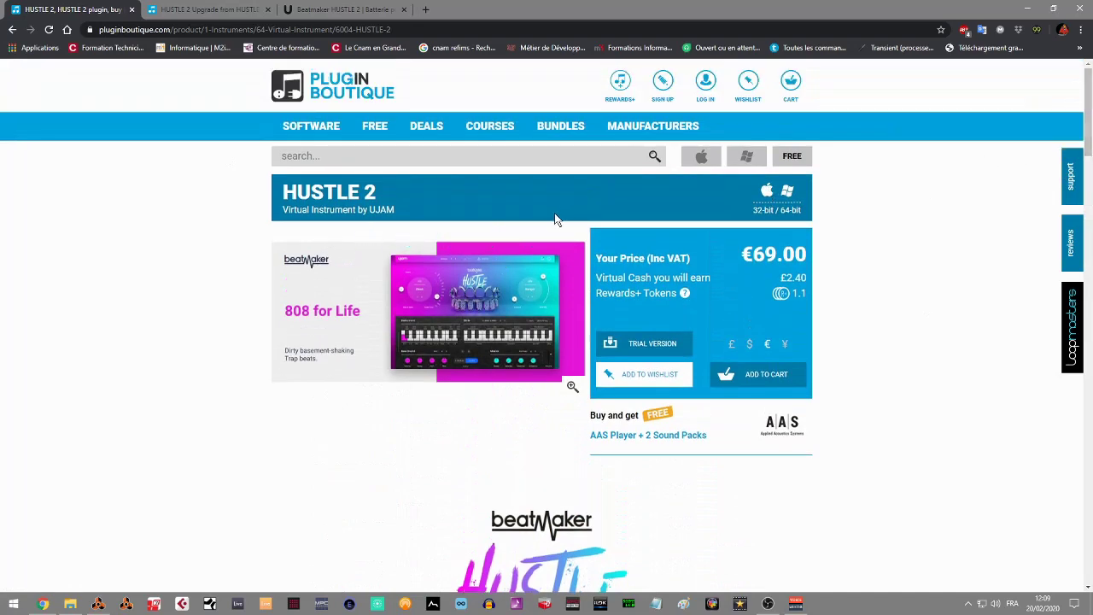
Return to ujam's Beatmaker store listing, open the Beatmaker VOID product page and look through its description and features.
{"action": "left_click", "coordinate": [315, 10]}
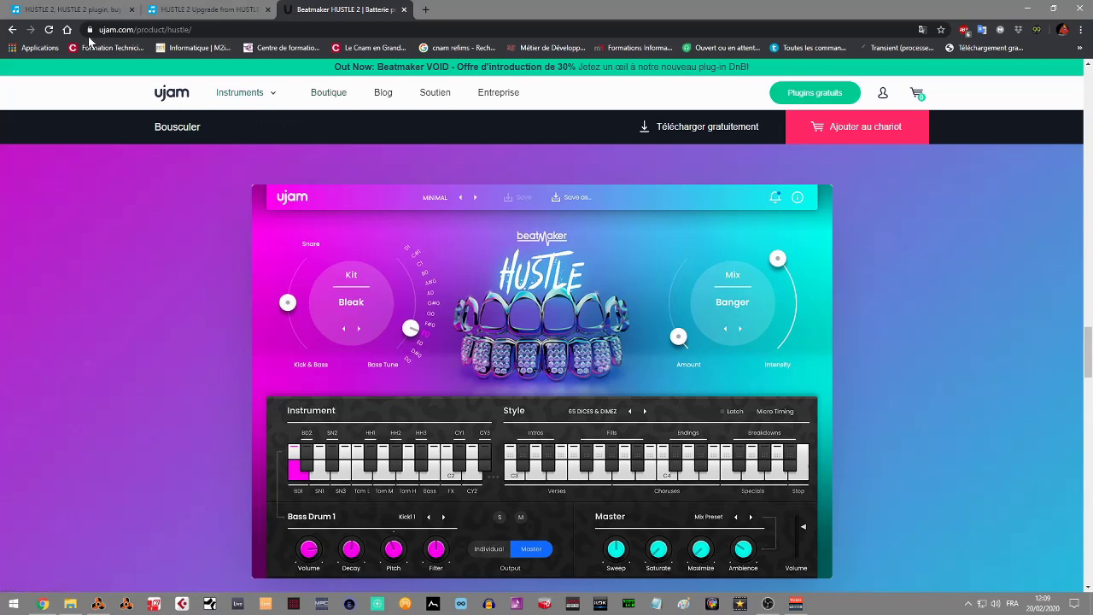
{"action": "left_click", "coordinate": [12, 29]}
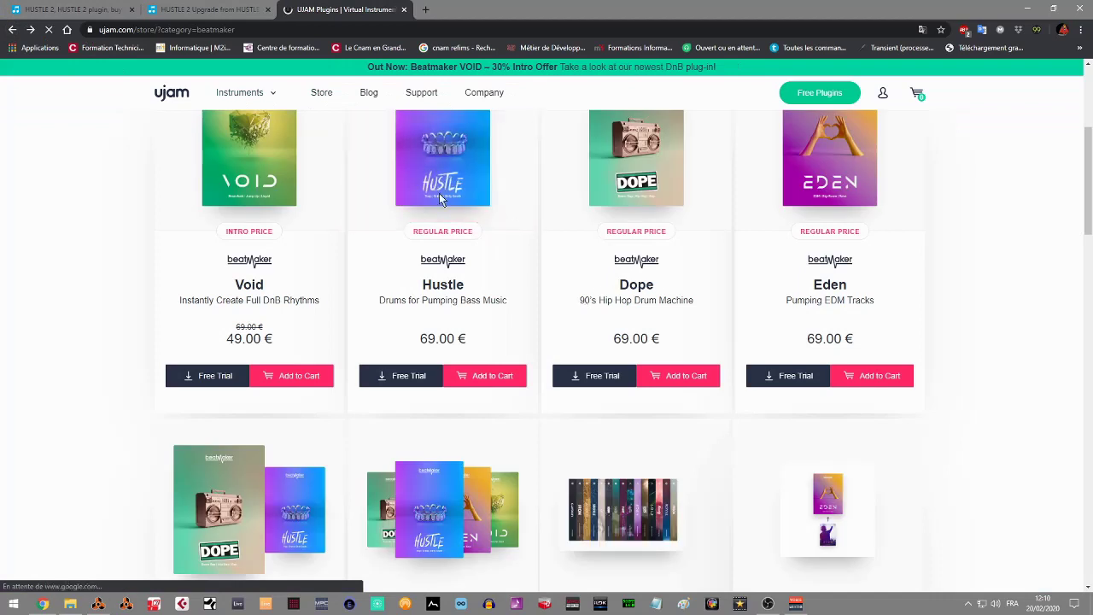
{"action": "mouse_move", "coordinate": [238, 171]}
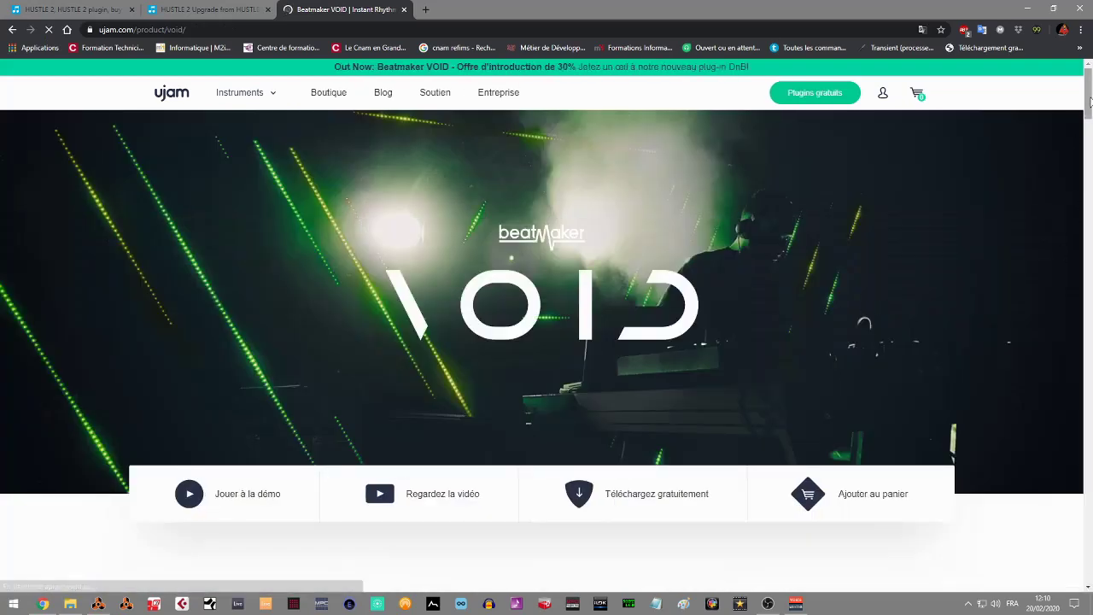
{"action": "left_click_drag", "start_coordinate": [1090, 98], "coordinate": [1091, 177]}
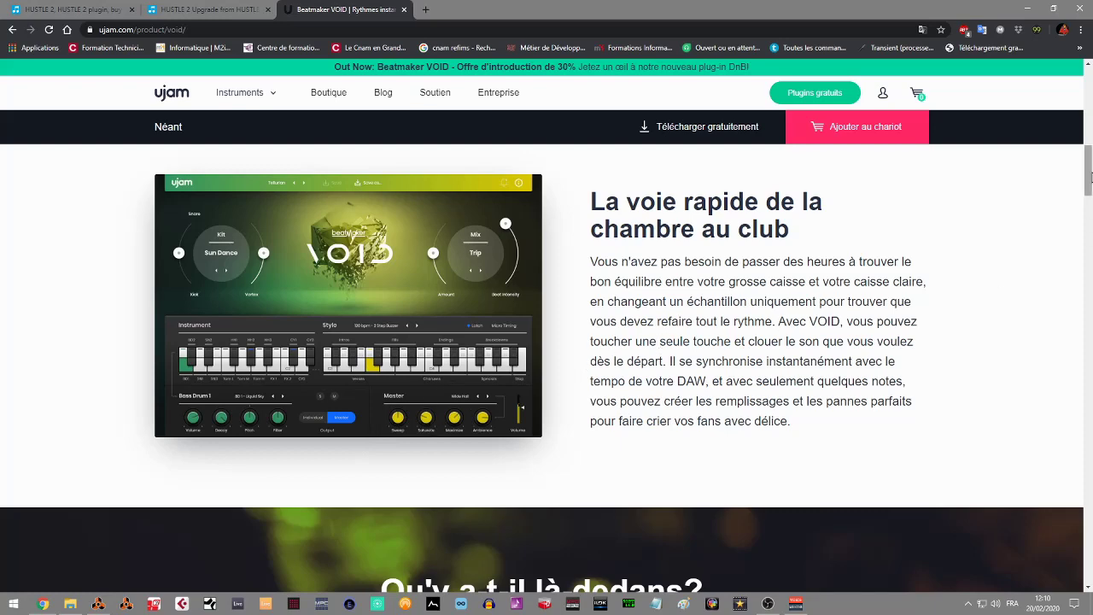
{"action": "left_click_drag", "start_coordinate": [1088, 171], "coordinate": [1088, 206]}
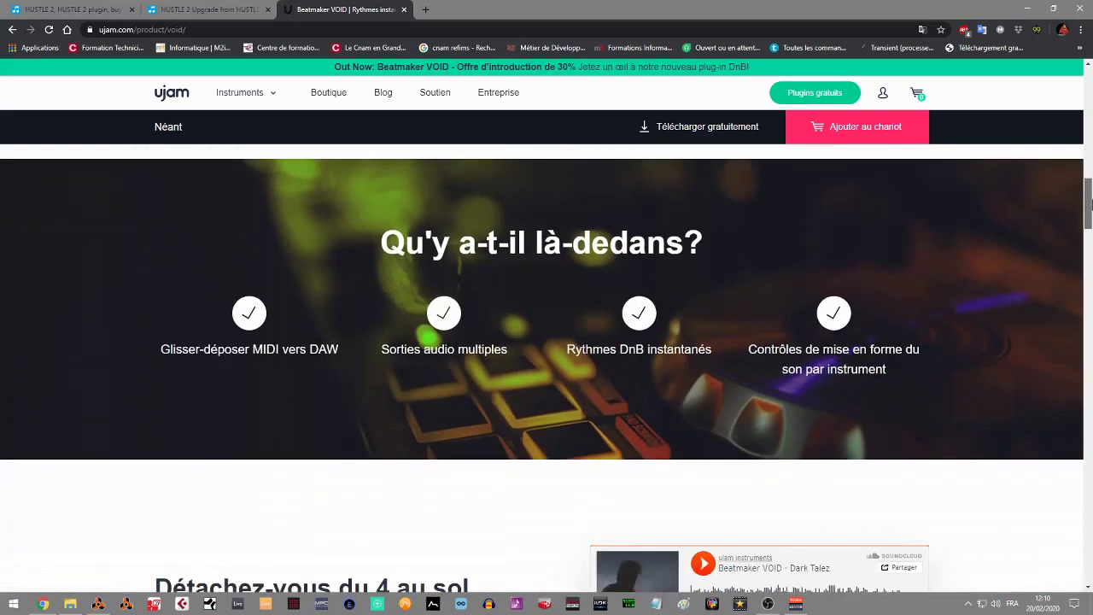